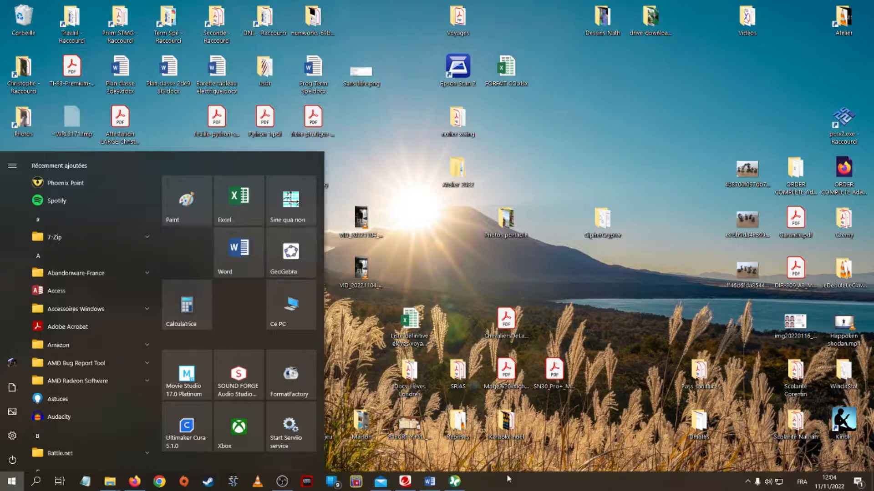
Review the exercise in the Word document, then launch GeoGebra and maximize its window
left_click(430, 483)
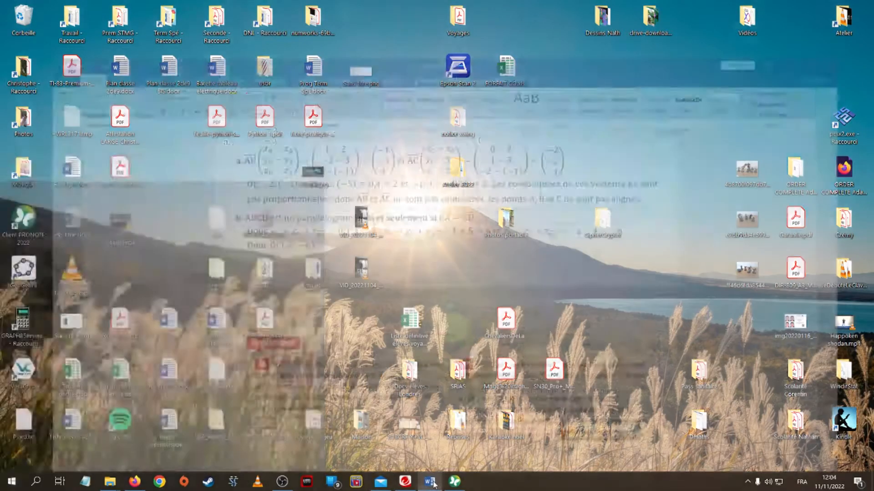
scroll(392, 400, "up", 4)
scroll(393, 402, "down", 3)
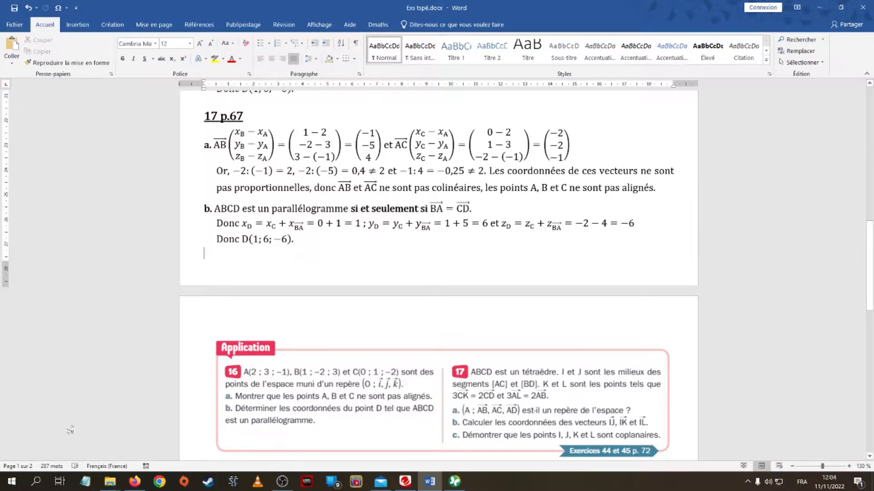
left_click(12, 483)
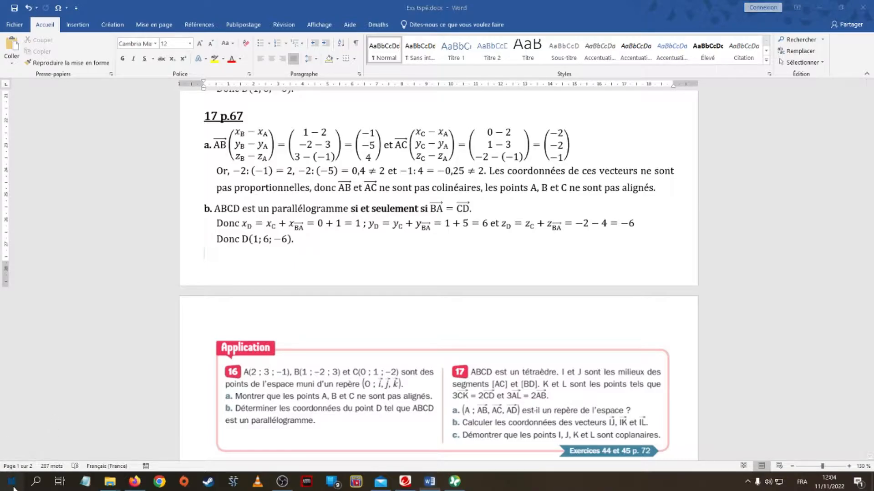
left_click(284, 251)
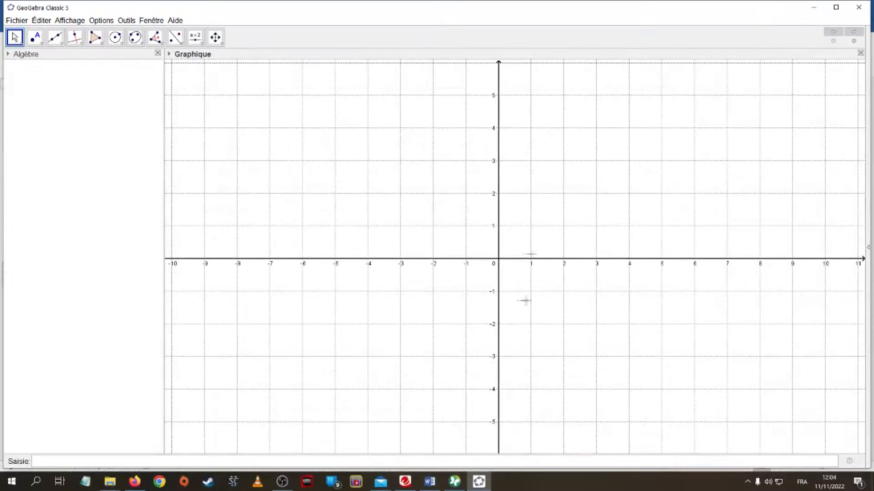
left_click(836, 7)
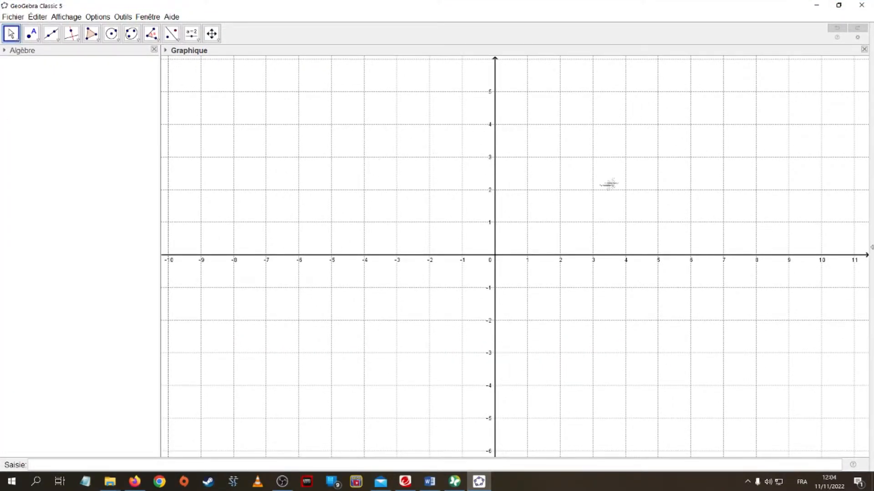
Open the 3D Graphics view and close the 2D Graphics view
left_click(68, 17)
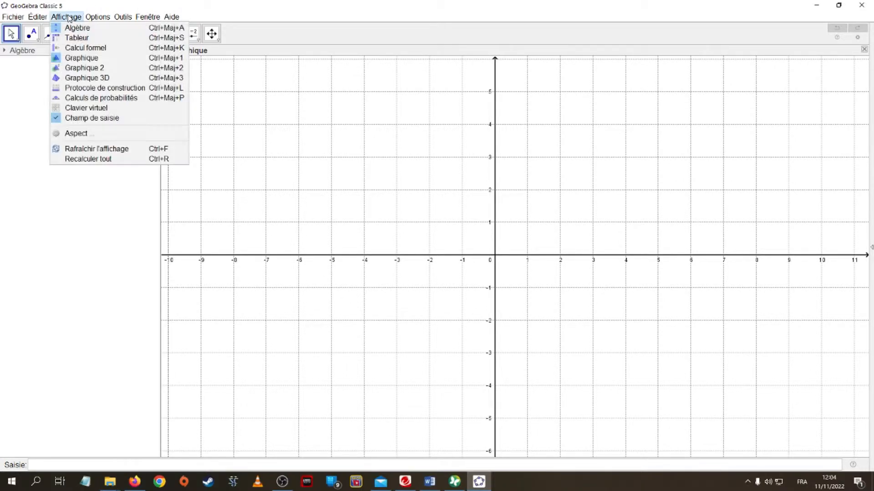
left_click(83, 78)
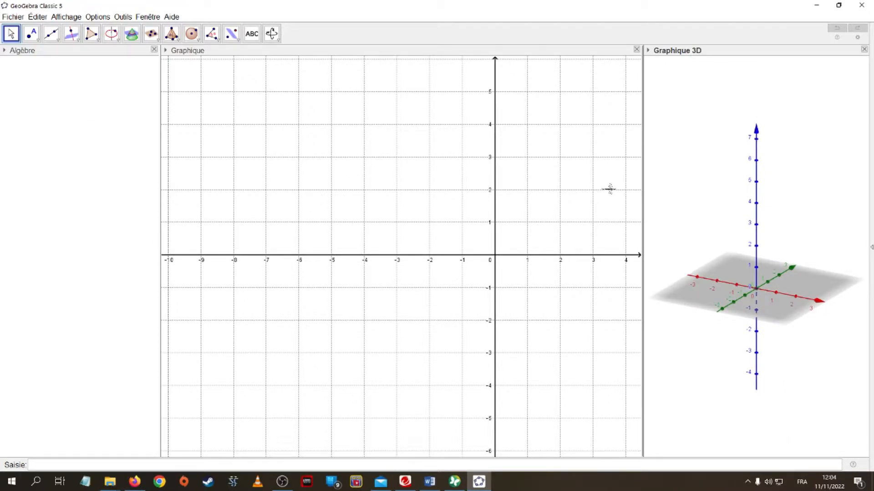
left_click(636, 49)
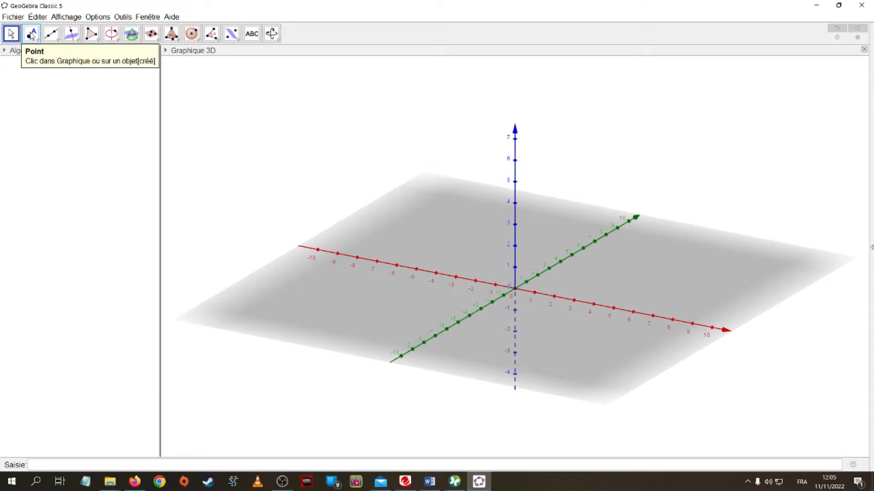
Place four free points A, B, C and D on the 3D base plane with the Point tool
left_click(32, 36)
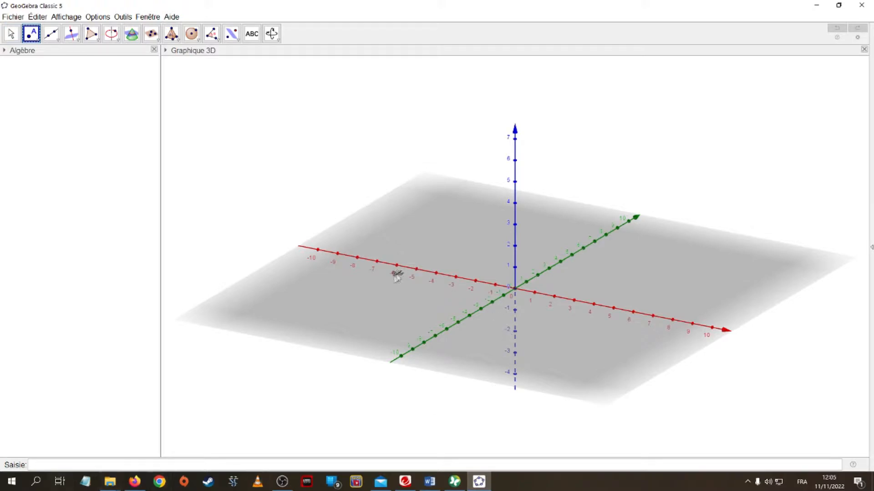
left_click(360, 299)
left_click(463, 233)
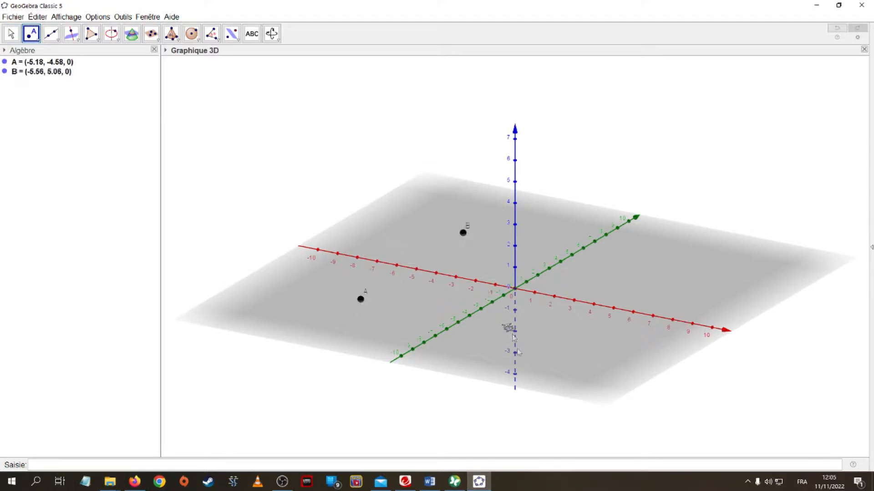
left_click(517, 350)
left_click(655, 242)
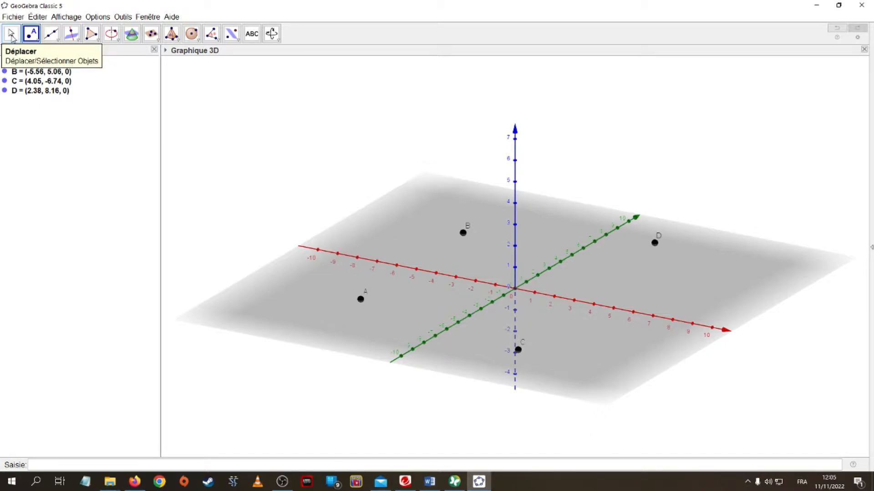
left_click(12, 35)
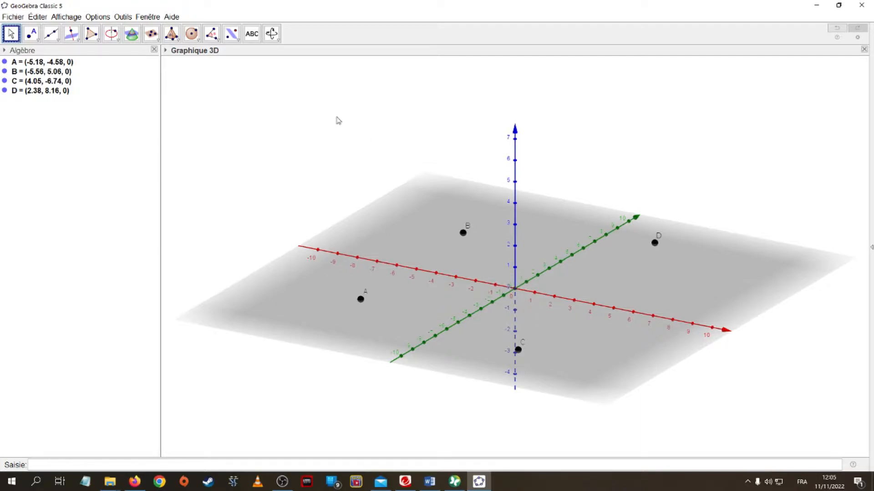
Redefine point A with coordinates (0, 0, 0)
double_click(34, 63)
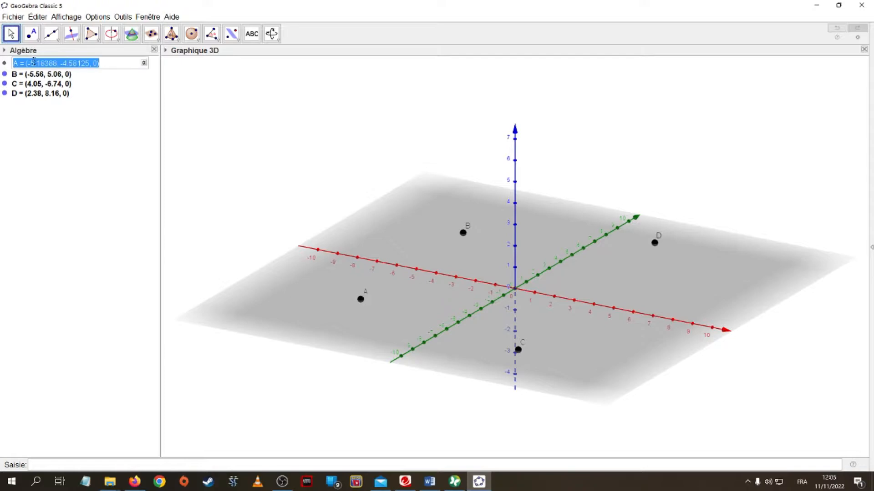
left_click(32, 63)
key("Delete")
key("Delete")
key("Delete")
key("Delete")
key("Delete")
key("Delete")
key("Delete")
key("Delete")
key("Delete")
key("Delete")
key("Delete")
key("Delete")
key("Delete")
key("Delete")
key("Delete")
key("Delete")
key("Delete")
key("Delete")
key("Delete")
key("Delete")
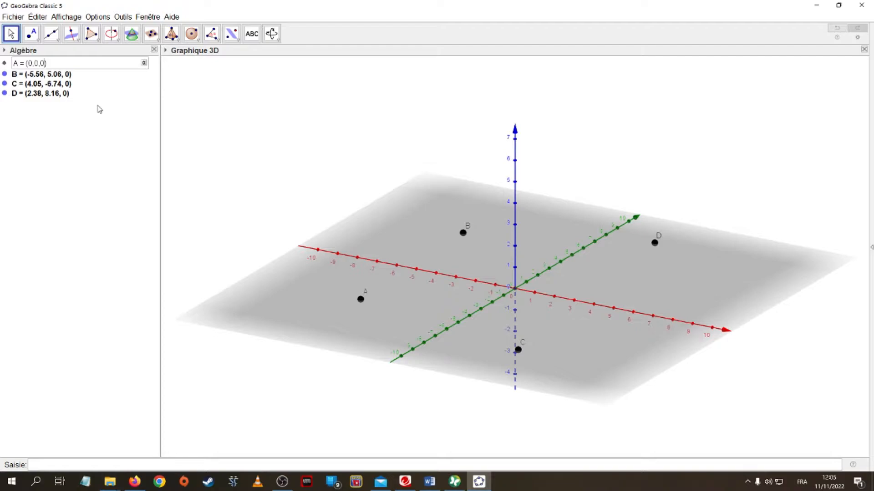
key("Return")
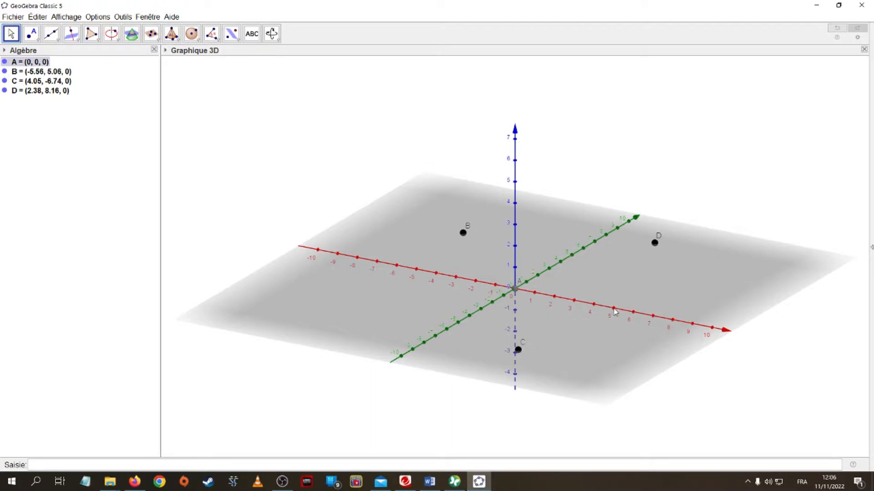
Redefine point B with coordinates (5, 0, 0)
double_click(37, 72)
left_click(25, 72)
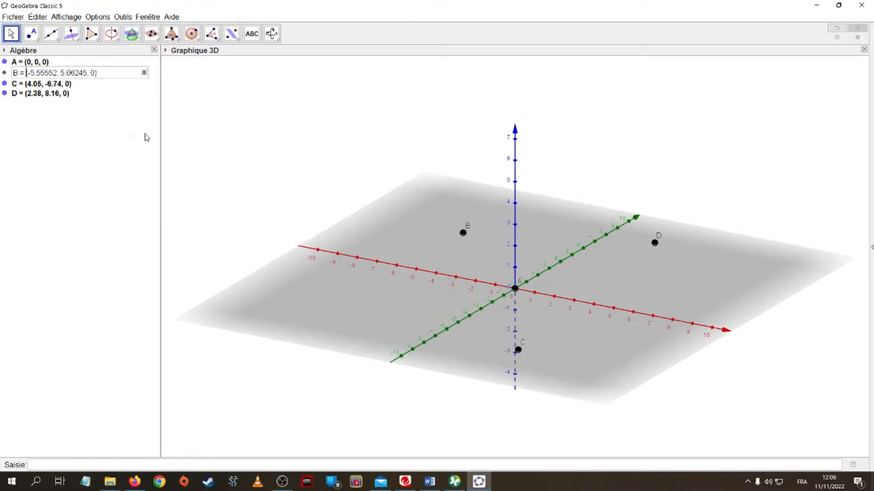
type("5.0,0")
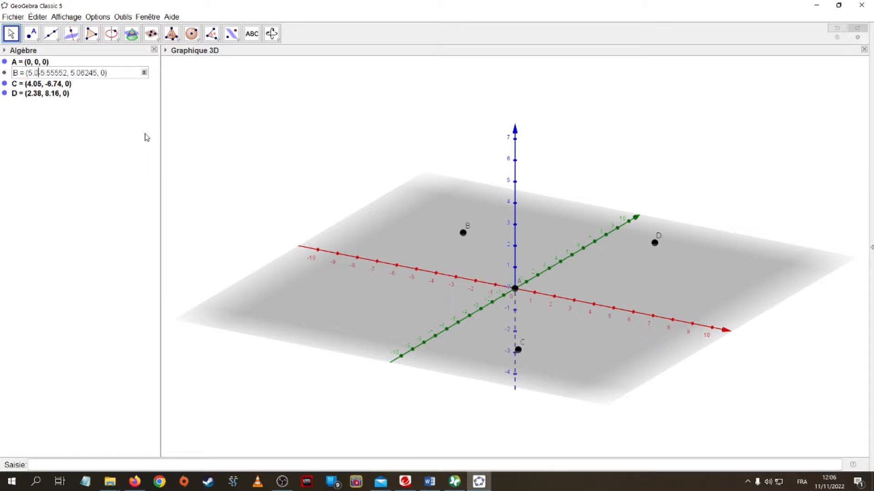
key("Delete")
key("Delete")
key("Delete")
key("Delete")
key("Delete")
key("Delete")
key("Delete")
key("Delete")
key("Delete")
key("Delete")
key("Delete")
key("Delete")
key("Delete")
key("Delete")
key("Delete")
key("Delete")
key("Delete")
key("Return")
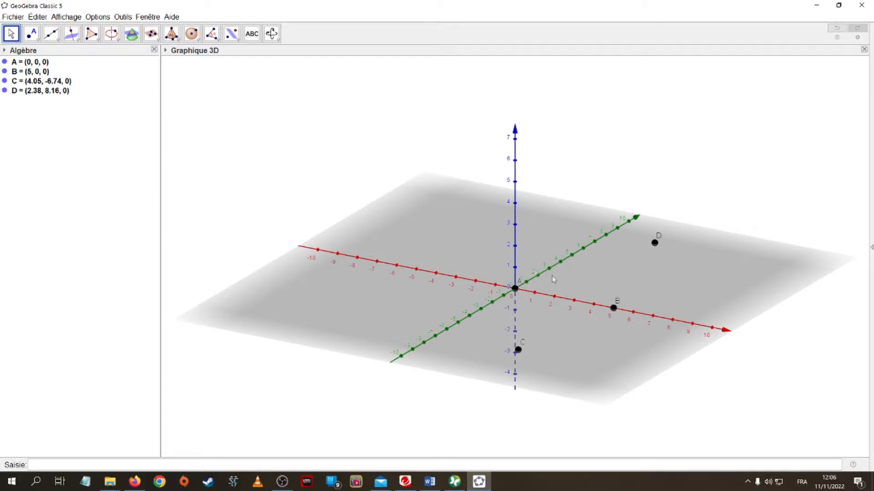
Redefine point C with coordinates (2, 3, 0)
double_click(33, 83)
left_click(33, 83)
type("2,3")
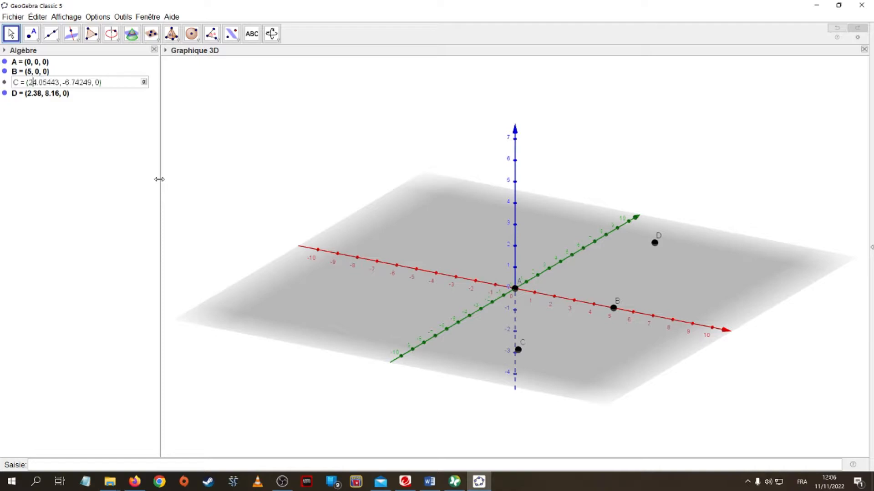
type(",0")
key("Delete")
key("Delete")
key("Delete")
key("Delete")
key("Delete")
key("Delete")
key("Delete")
key("Delete")
key("Delete")
key("Delete")
key("Delete")
key("Delete")
key("Delete")
key("Delete")
key("Delete")
key("Delete")
key("Delete")
key("Delete")
key("Delete")
key("Return")
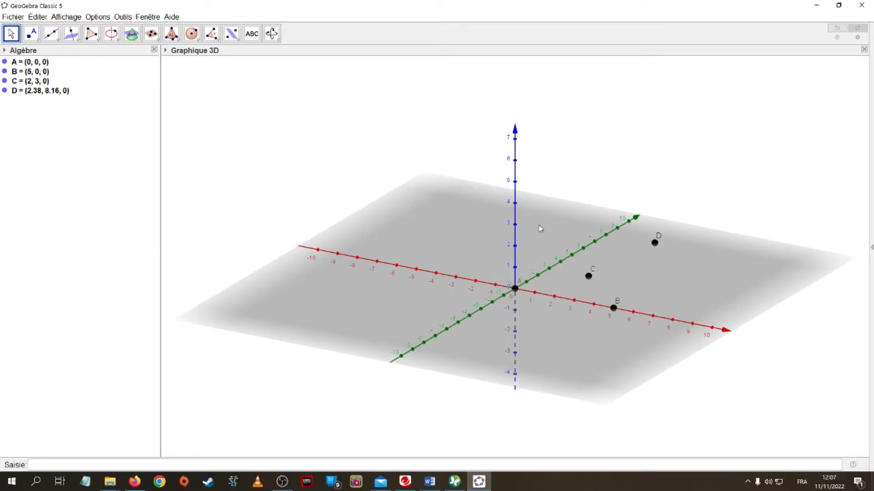
Draw triangle ABC with the Polygon tool by selecting A, B, C and A again
left_click(95, 38)
left_click(106, 54)
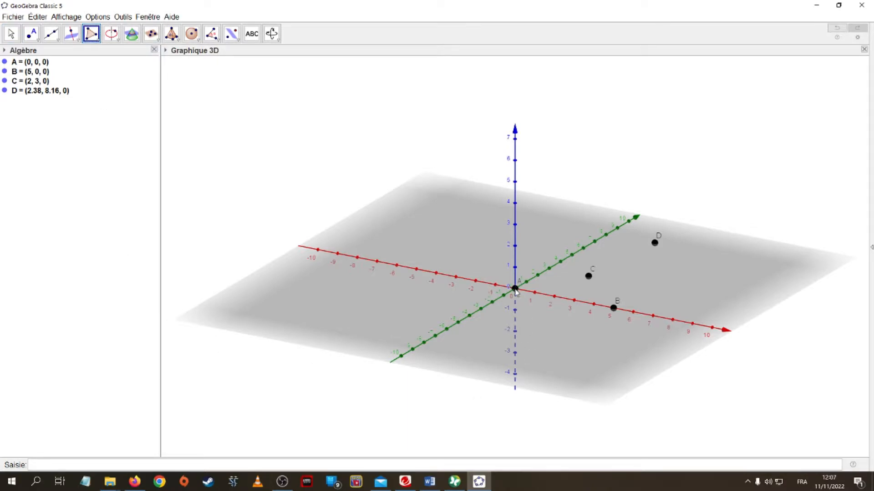
left_click(515, 289)
left_click(613, 308)
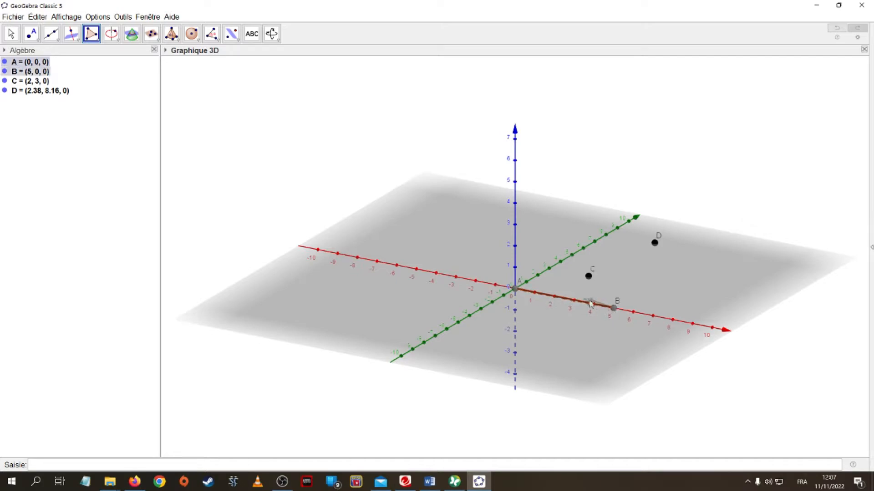
left_click(589, 276)
left_click(516, 290)
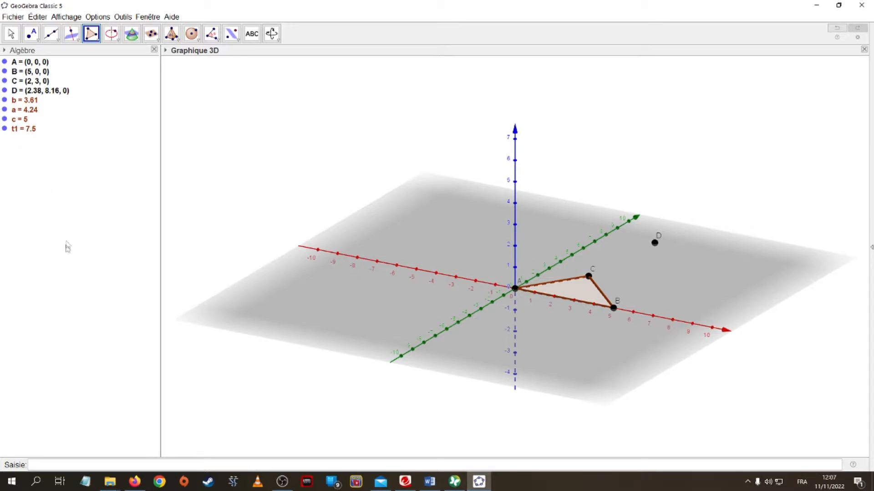
left_click(11, 34)
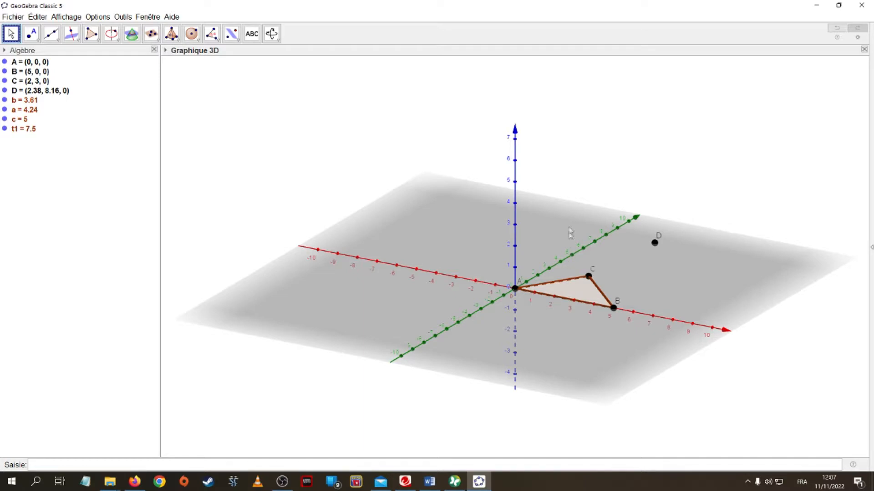
Redefine point D with coordinates (2.5, 1.5, 4)
left_click(31, 93)
left_click(31, 93)
left_click(29, 93)
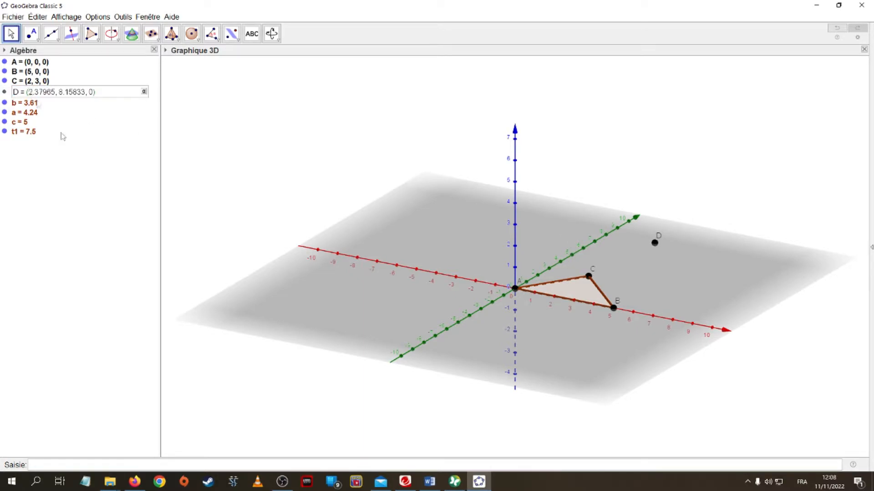
type("2.5")
key("Delete")
key("Delete")
key("Delete")
key("Delete")
key("Delete")
key("Delete")
key("Delete")
key("Delete")
key("Delete")
key("Delete")
key("Delete")
key("Delete")
key("Delete")
key("Delete")
key("Delete")
key("Delete")
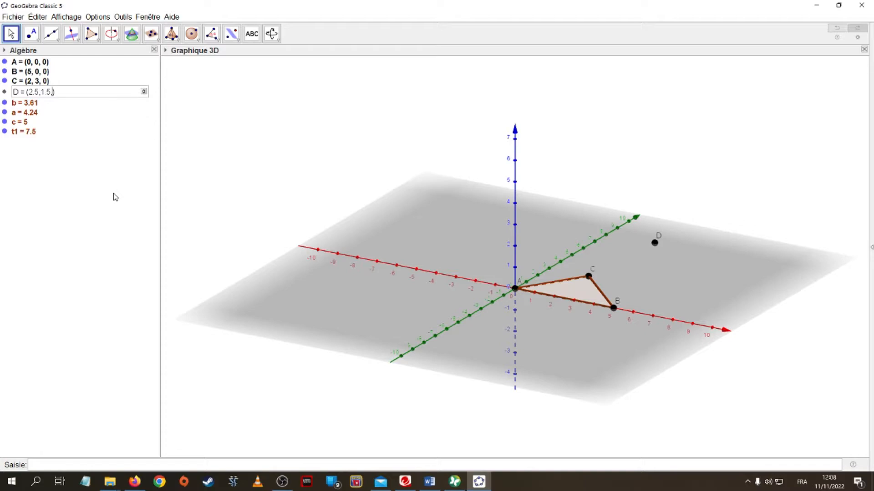
key("Return")
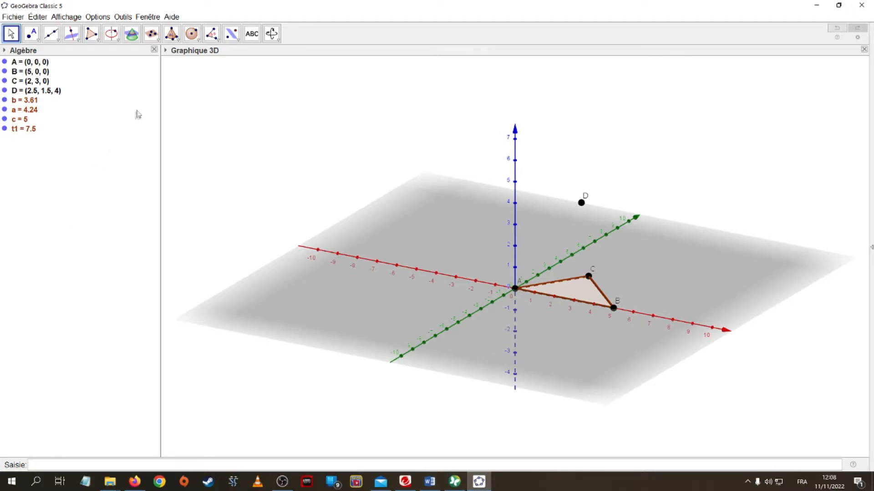
Build a pyramid with triangle ABC as the base and D as the apex using the Pyramid tool
left_click(179, 42)
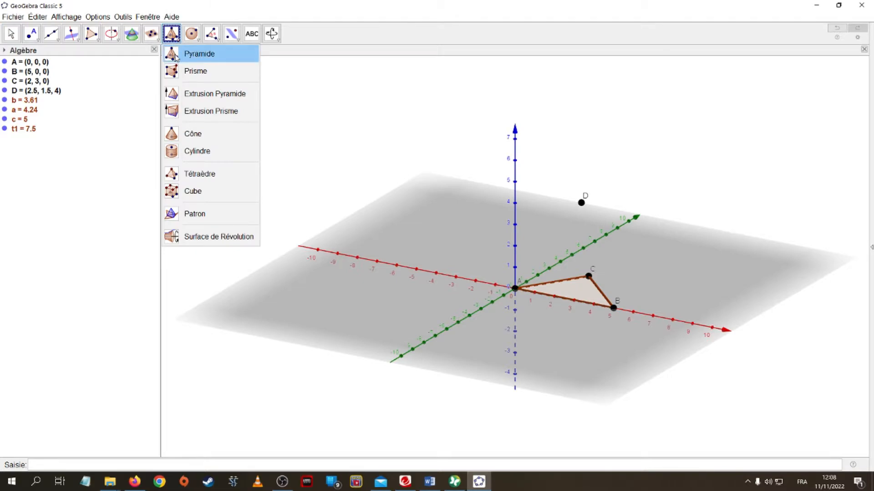
left_click(175, 56)
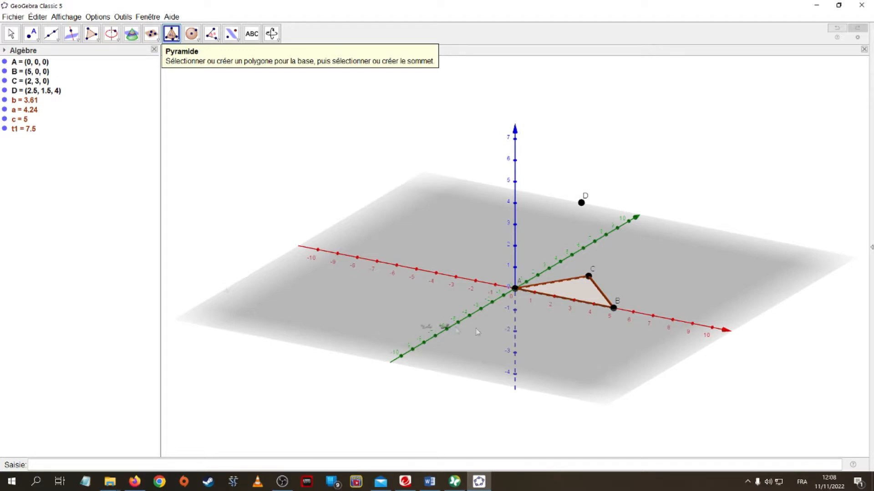
left_click(576, 295)
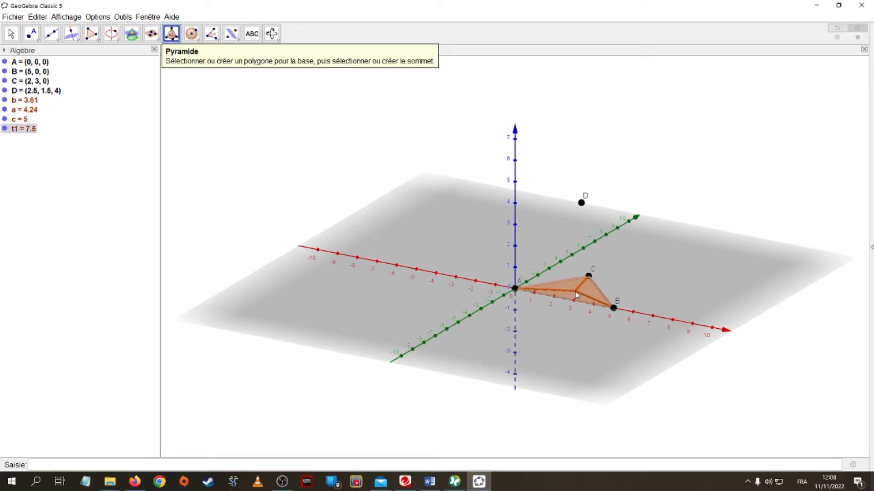
left_click(581, 204)
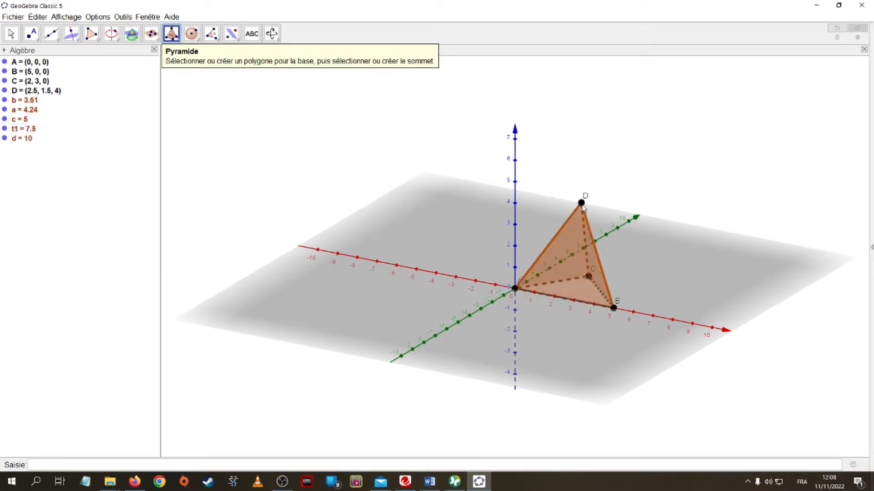
left_click(11, 33)
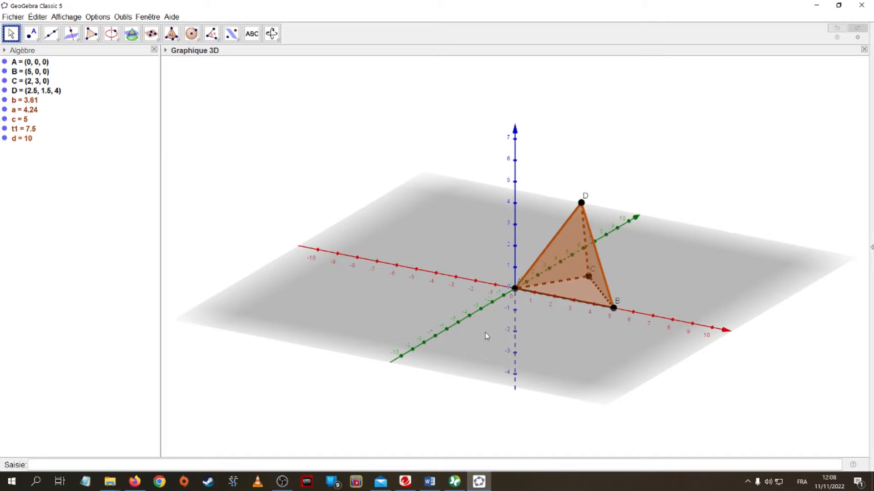
Hide the axes in the 3D Graphics view
left_click(5, 129)
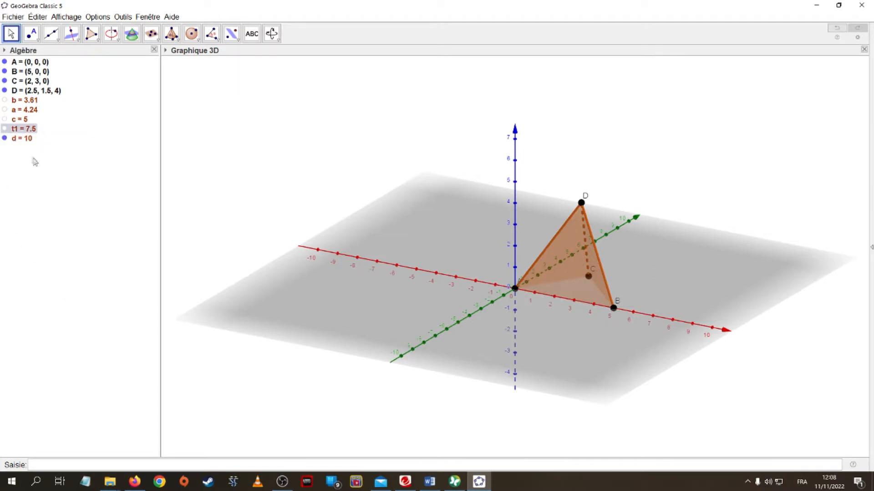
left_click(5, 129)
right_click(432, 228)
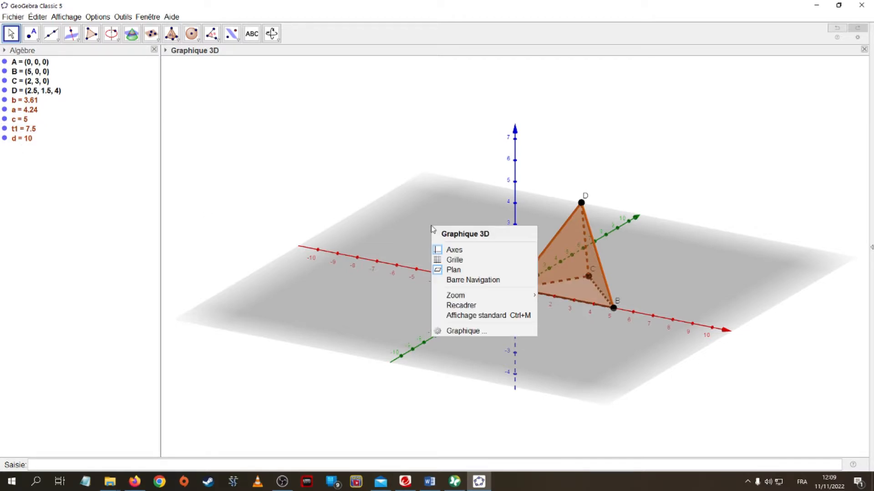
left_click(450, 249)
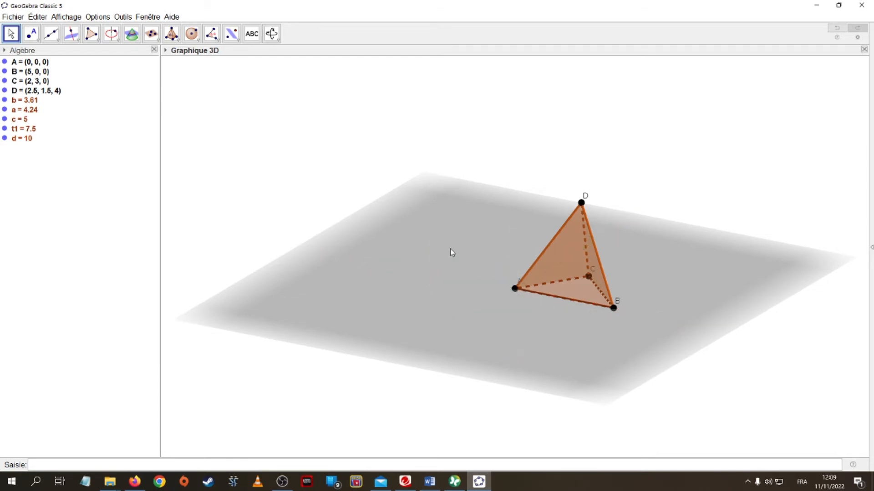
right_click(413, 262)
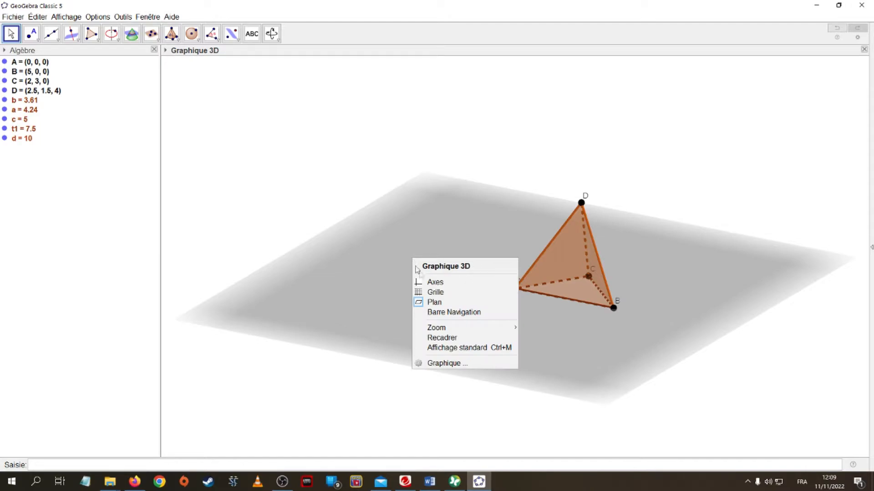
left_click(440, 303)
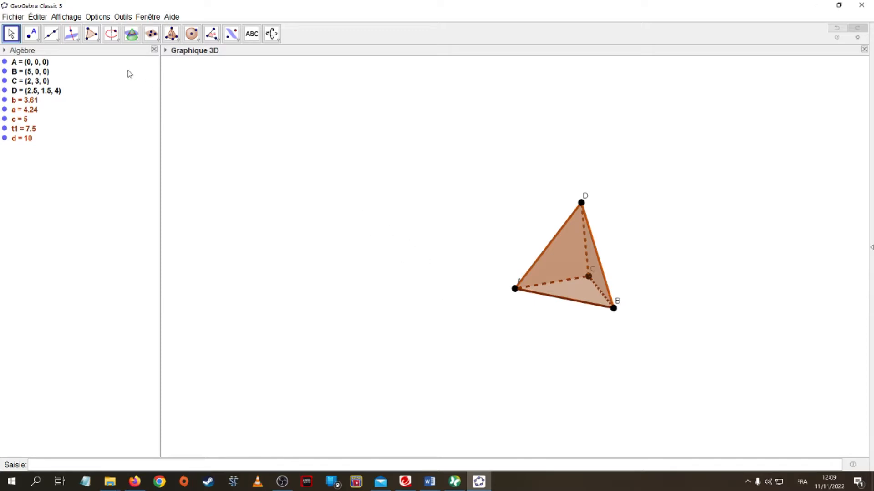
left_click_drag(306, 255, 487, 252)
right_click(254, 114)
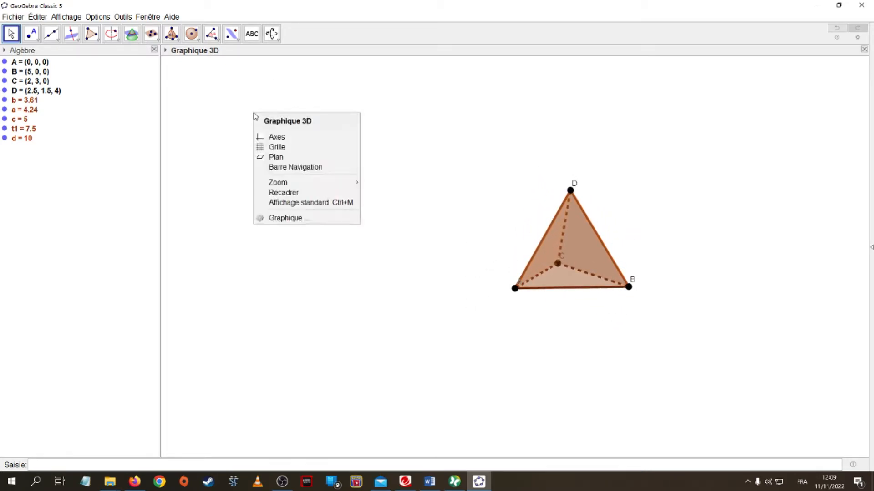
left_click(264, 159)
Reset the 3D graphics view to the standard view
mouse_move(384, 194)
left_mouse_down()
mouse_move(380, 169)
mouse_move(346, 174)
mouse_move(340, 191)
mouse_move(351, 209)
mouse_move(372, 206)
mouse_move(377, 195)
mouse_move(363, 191)
mouse_move(370, 193)
left_mouse_up()
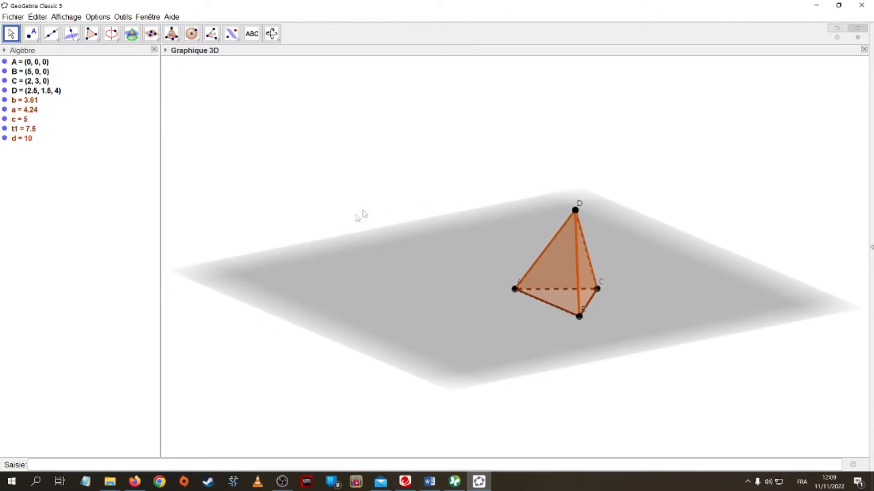
left_click(272, 34)
left_click(271, 34)
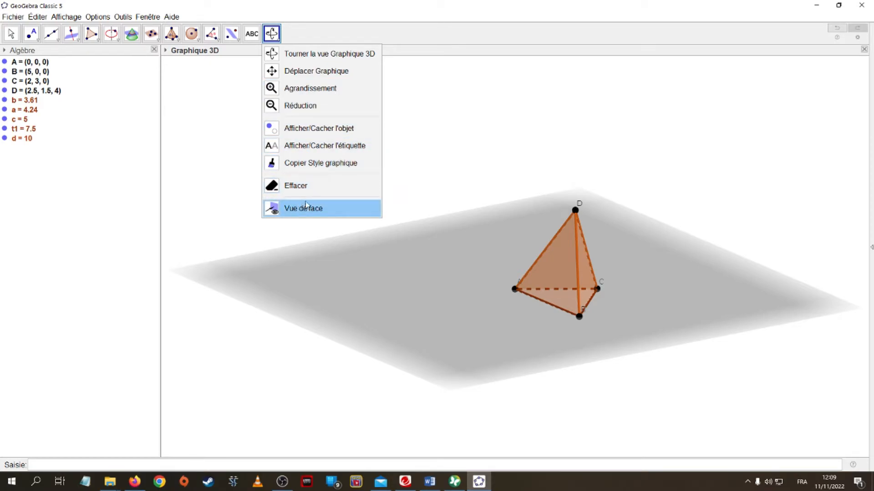
mouse_move(234, 35)
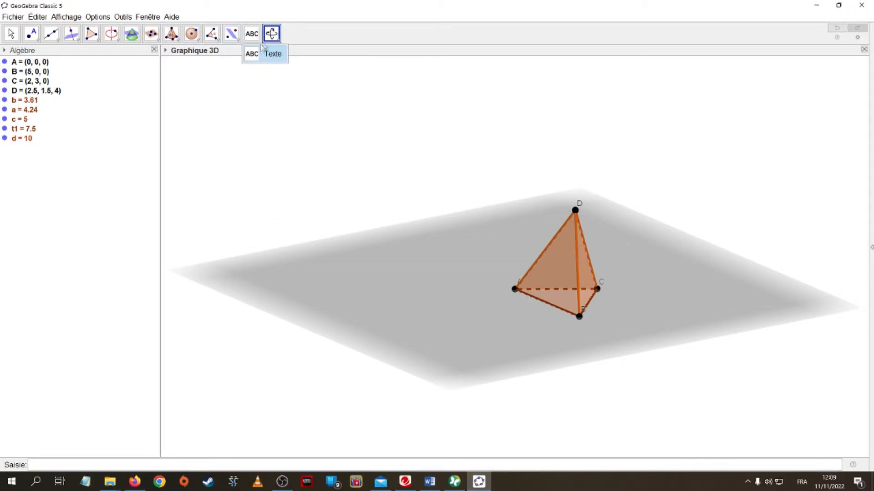
mouse_move(272, 34)
right_click(470, 164)
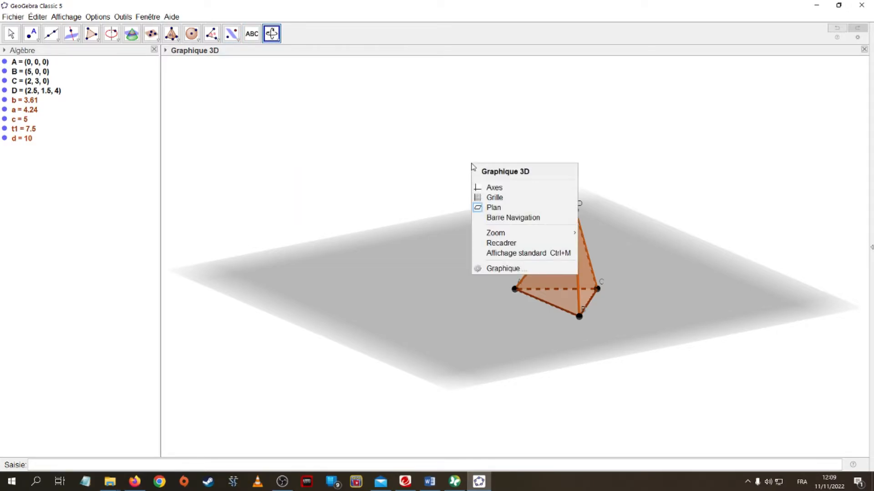
left_click(521, 254)
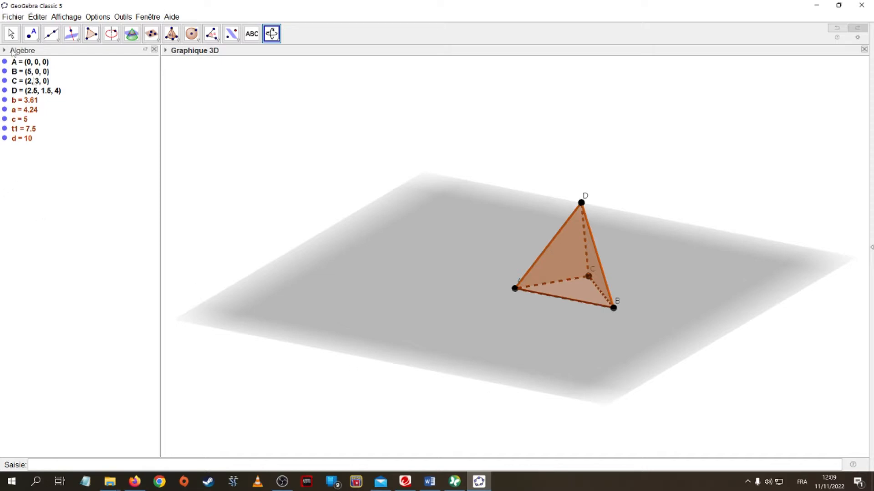
Set the point size of points A, B, C and D to 2
left_click(7, 35)
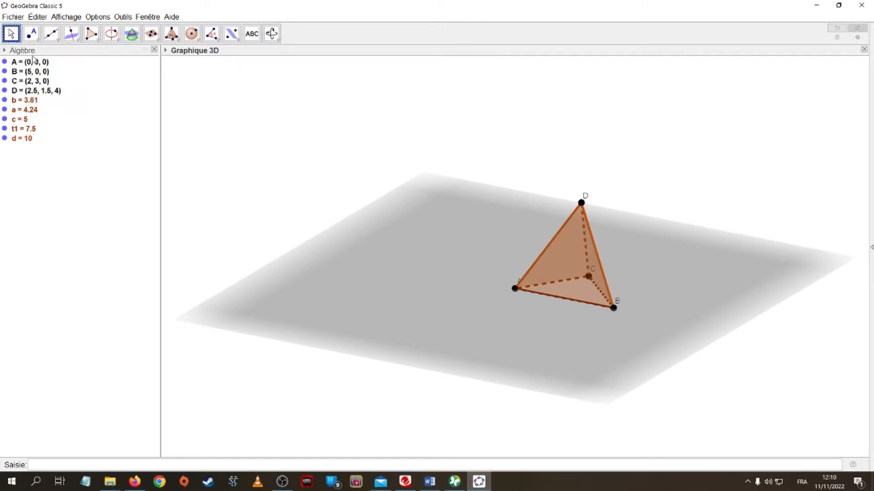
left_click(33, 91, "shift")
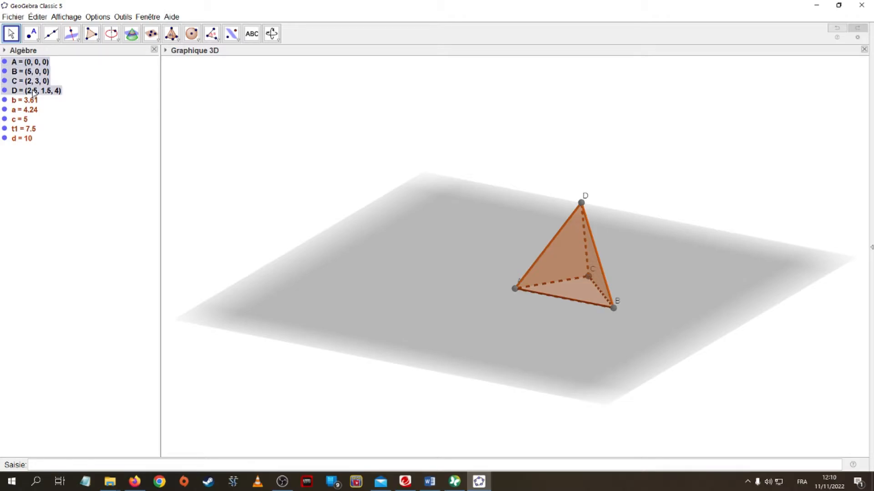
right_click(33, 92)
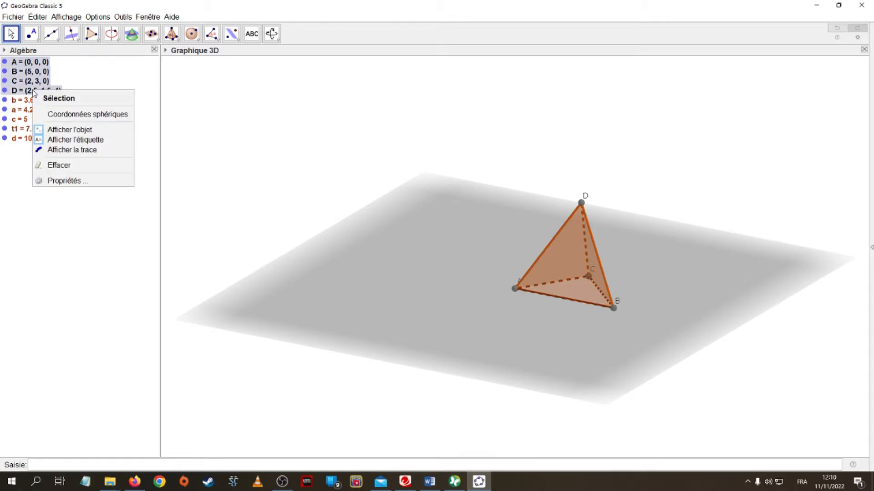
left_click(68, 180)
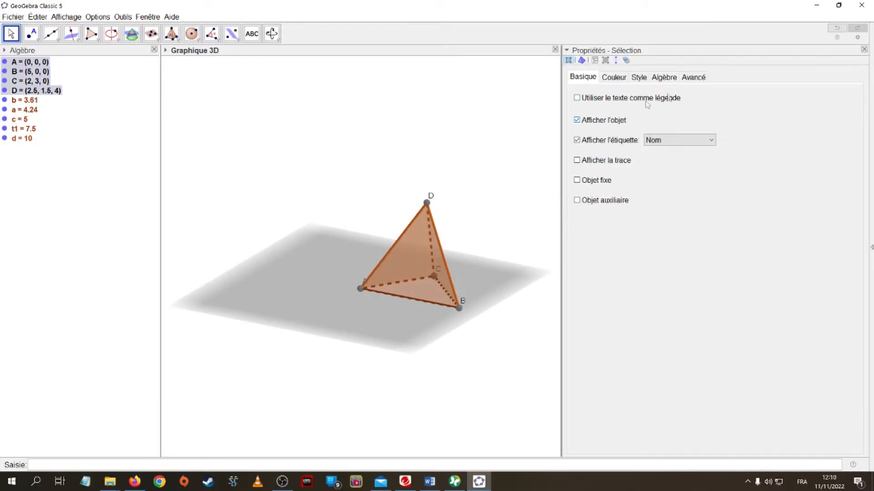
left_click(639, 77)
left_click_drag(620, 106, 588, 109)
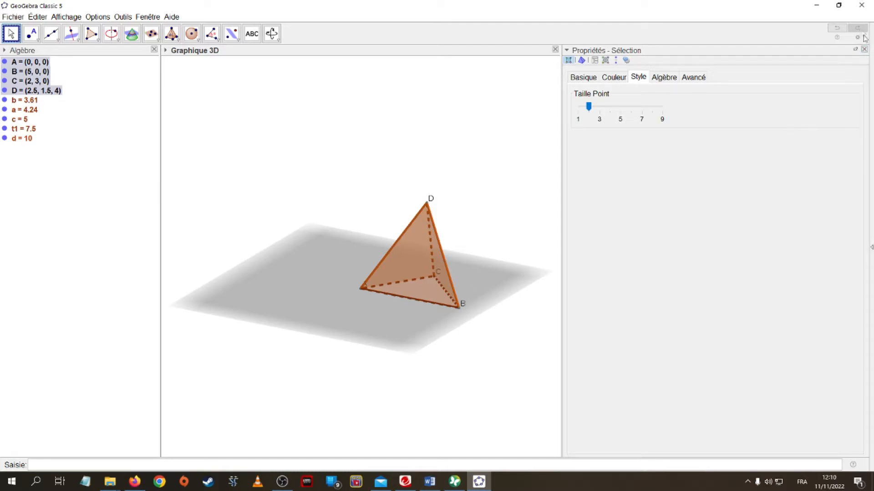
left_click(864, 49)
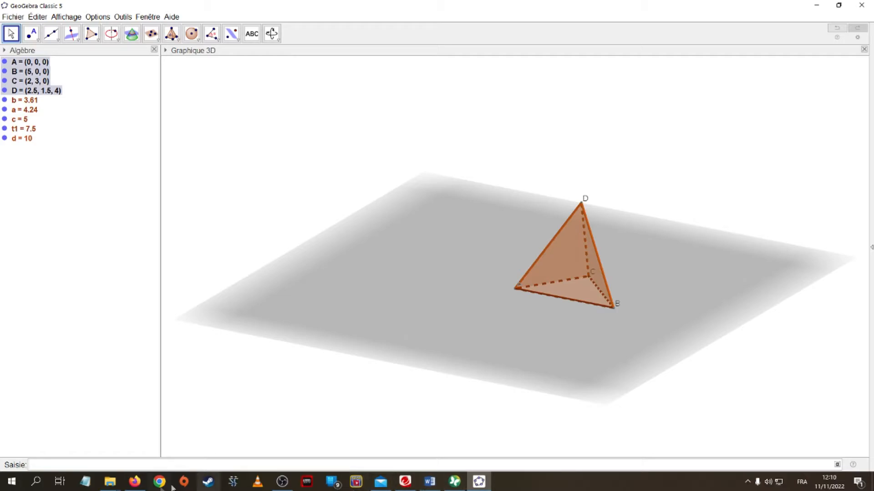
Switch to the browser to read exercise 17, then return to GeoGebra
left_click(136, 483)
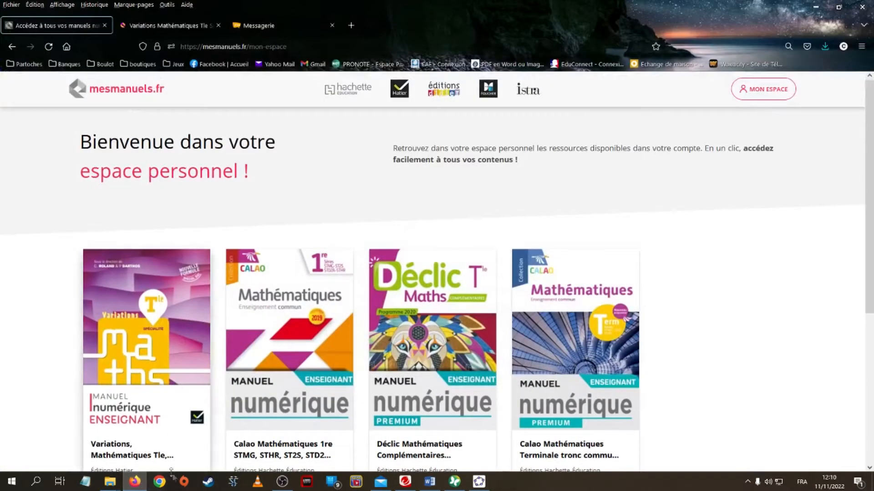
left_click(172, 25)
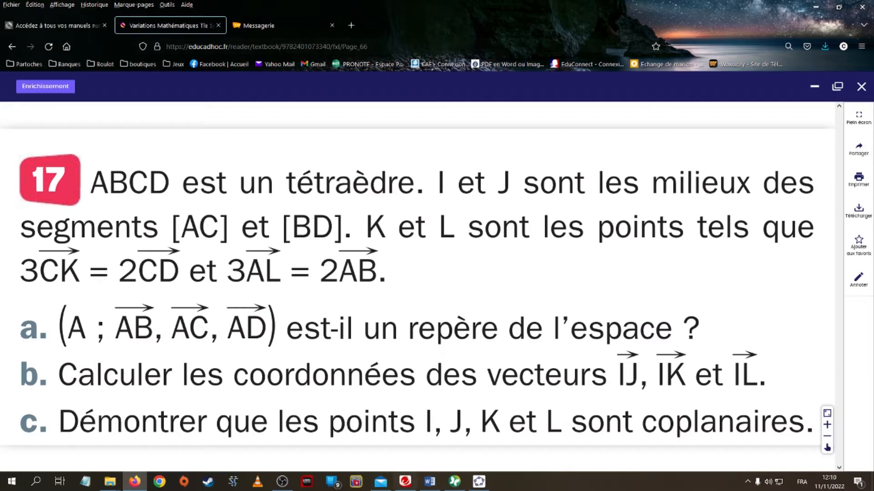
left_click(479, 482)
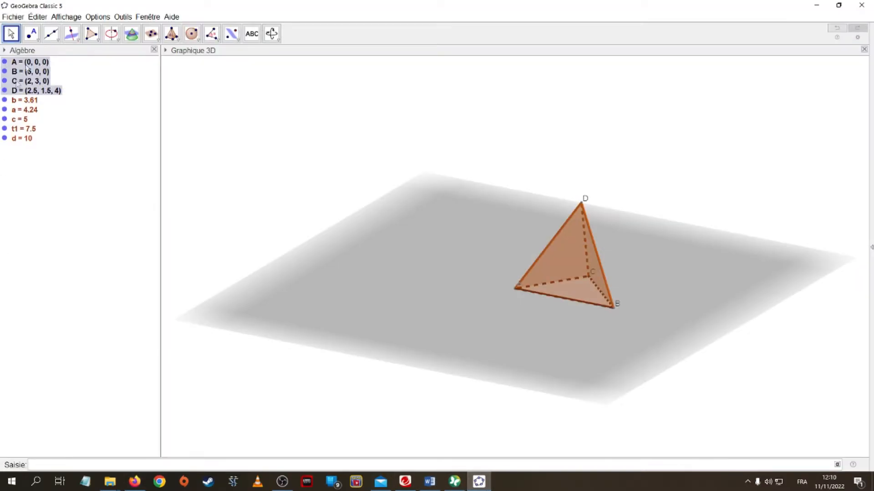
Create the midpoint of A and C with the Midpoint or Centre tool
left_click(33, 36)
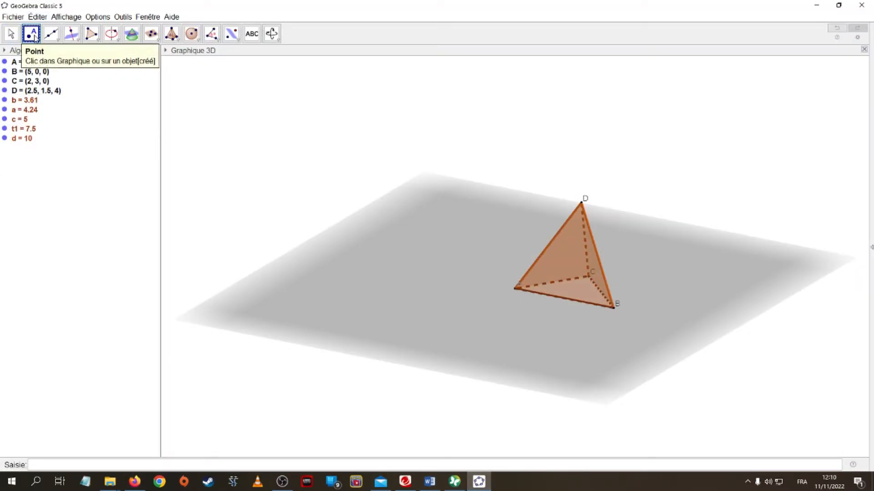
left_click(35, 39)
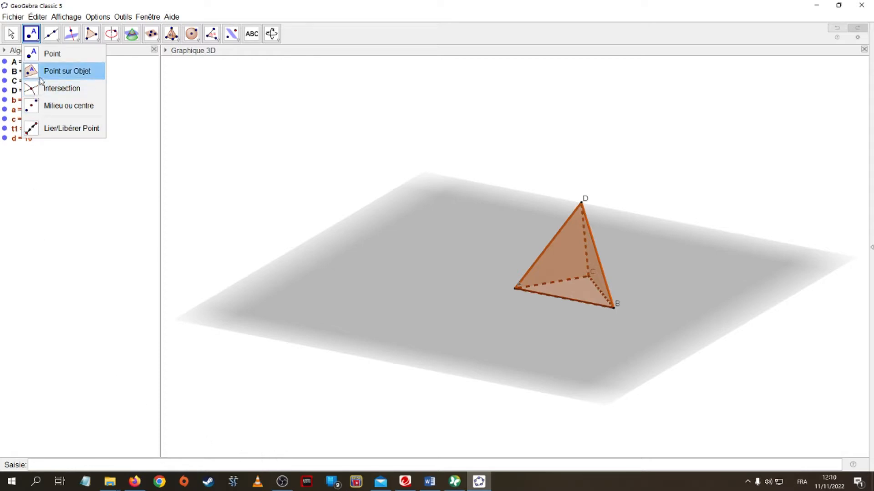
left_click(35, 106)
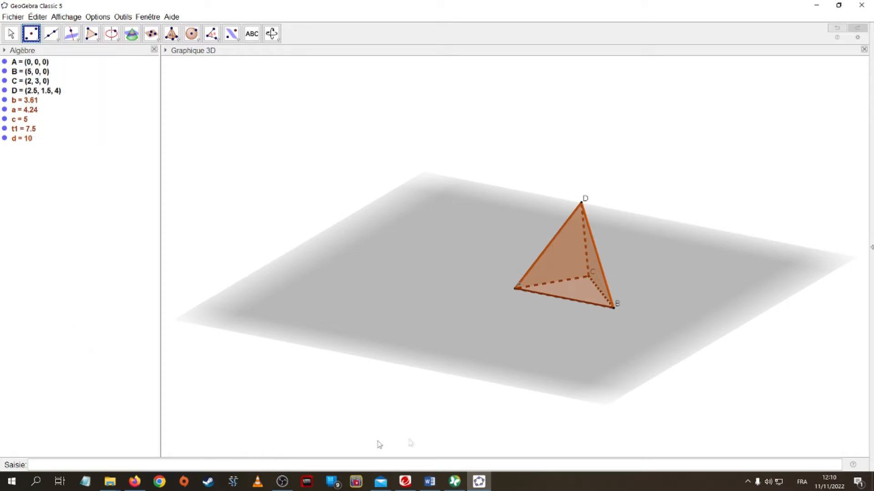
left_click(515, 289)
left_click(590, 279)
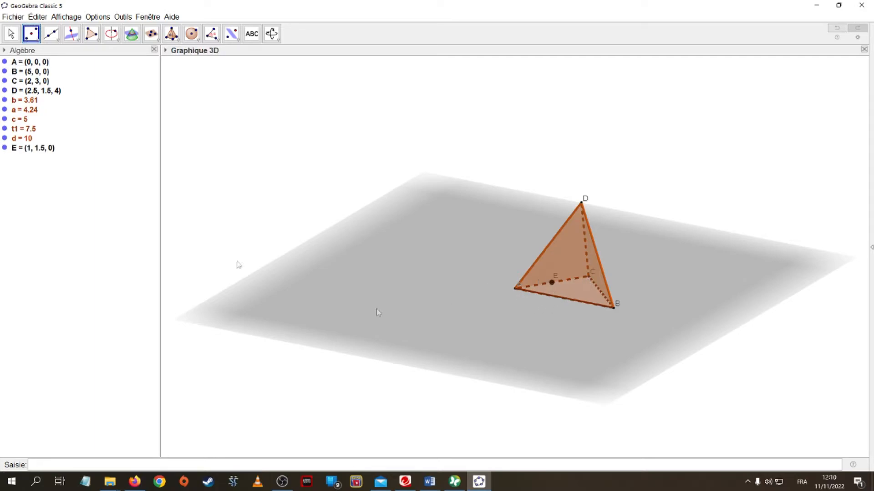
Rename the midpoint of A and C as I
right_click(22, 148)
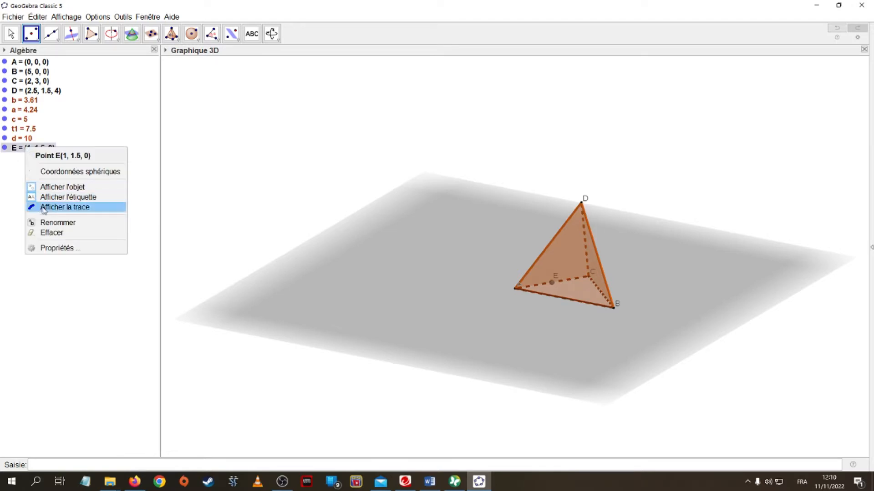
left_click(50, 223)
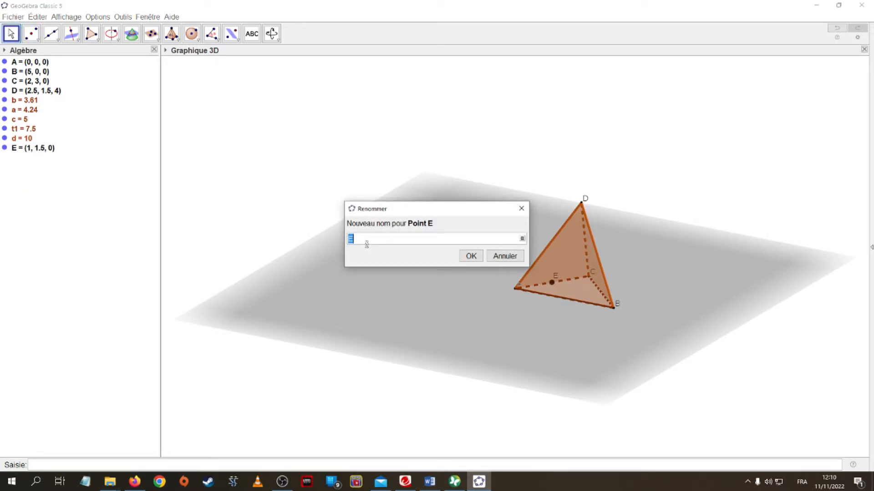
left_click(471, 256)
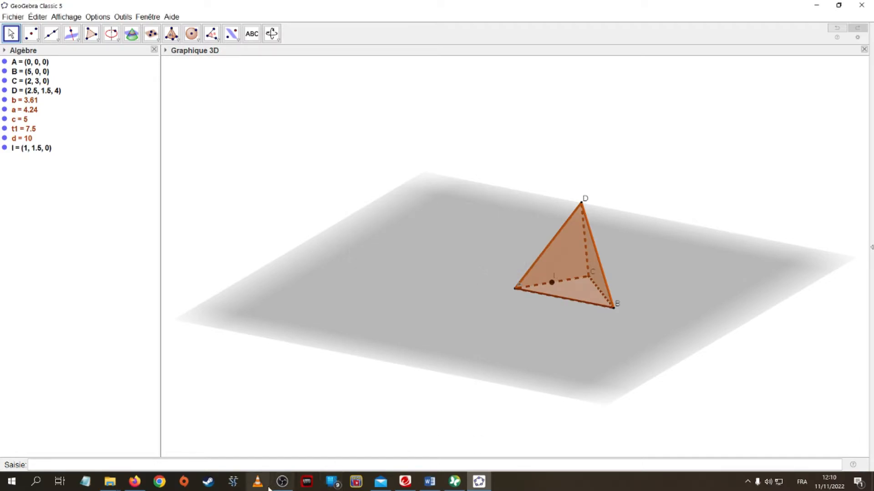
Create the midpoint of B and D with the Midpoint or Centre tool
left_click(134, 483)
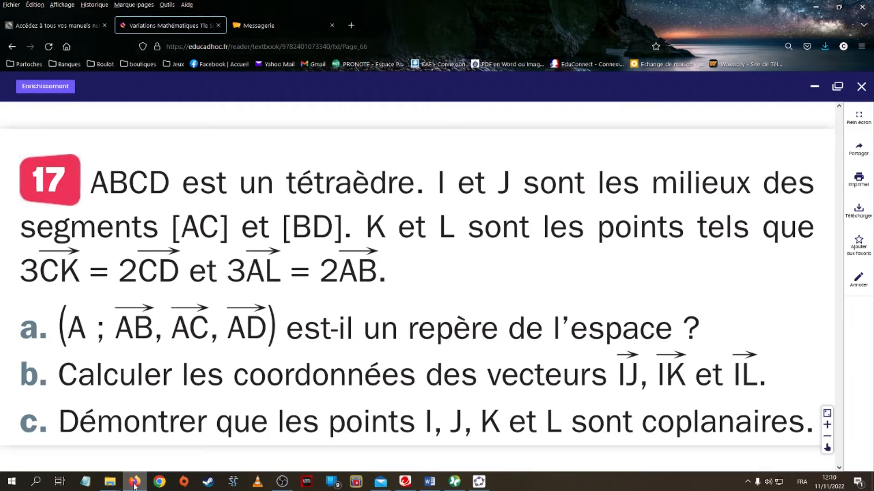
left_click(134, 482)
left_click(32, 35)
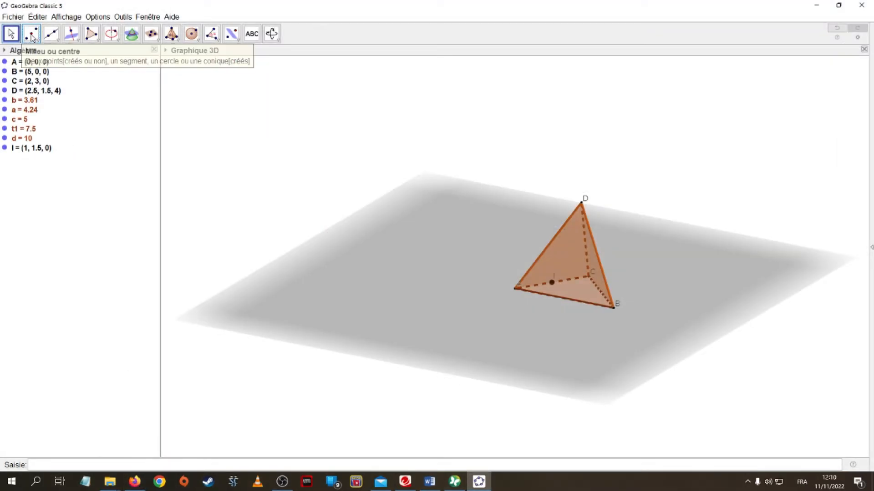
left_click(615, 308)
left_click(597, 254)
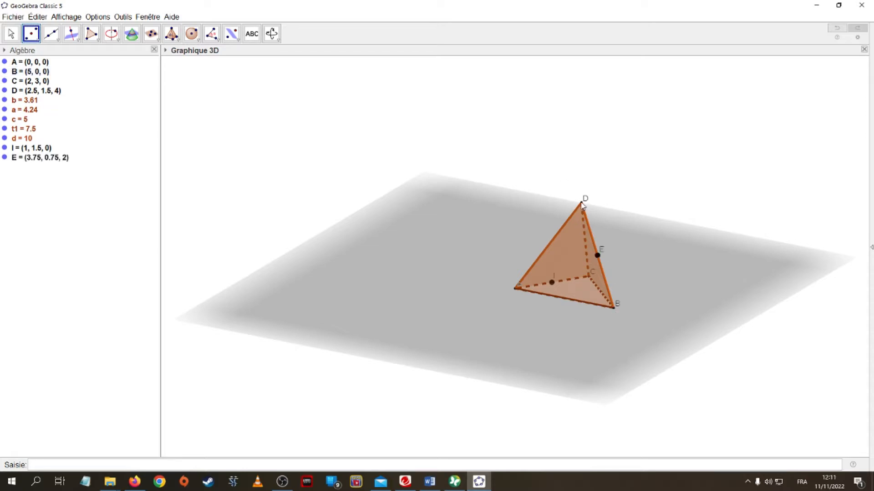
Rename the midpoint of B and D as J
right_click(31, 158)
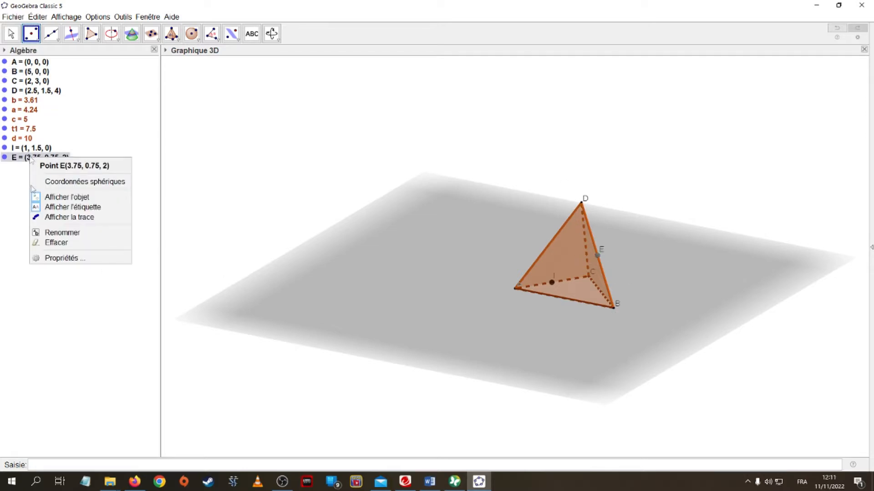
left_click(51, 232)
type("J")
key("Return")
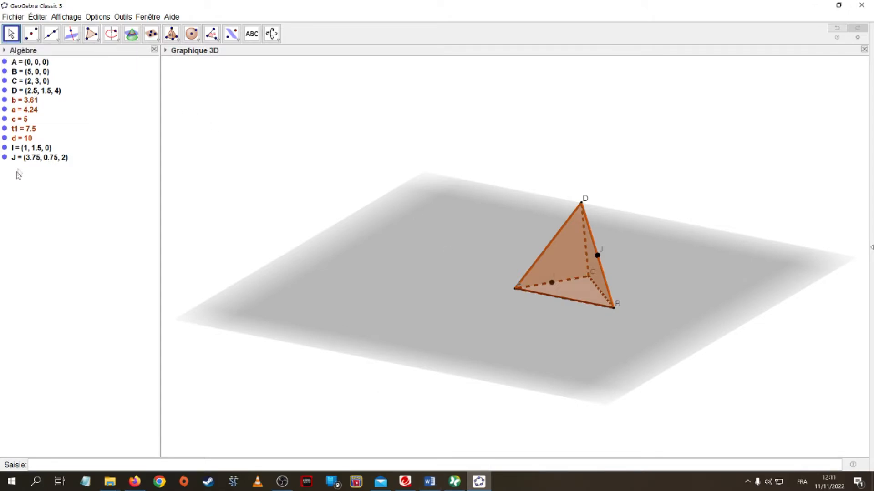
Set the point size of points I and J to 3
left_click(30, 158, "ctrl")
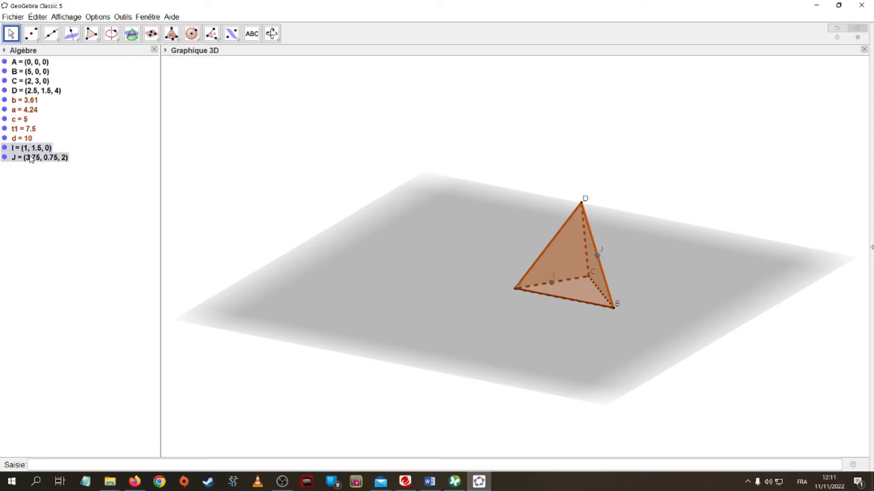
right_click(30, 159)
left_click(79, 246)
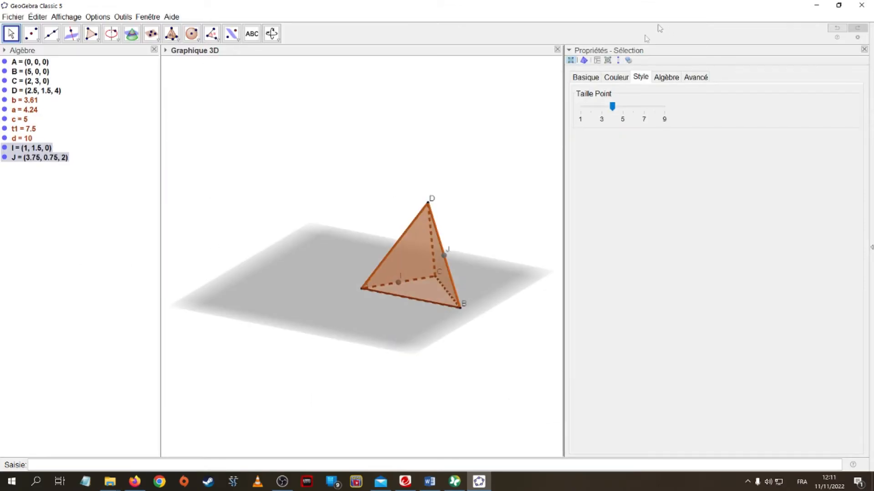
left_click_drag(612, 106, 601, 108)
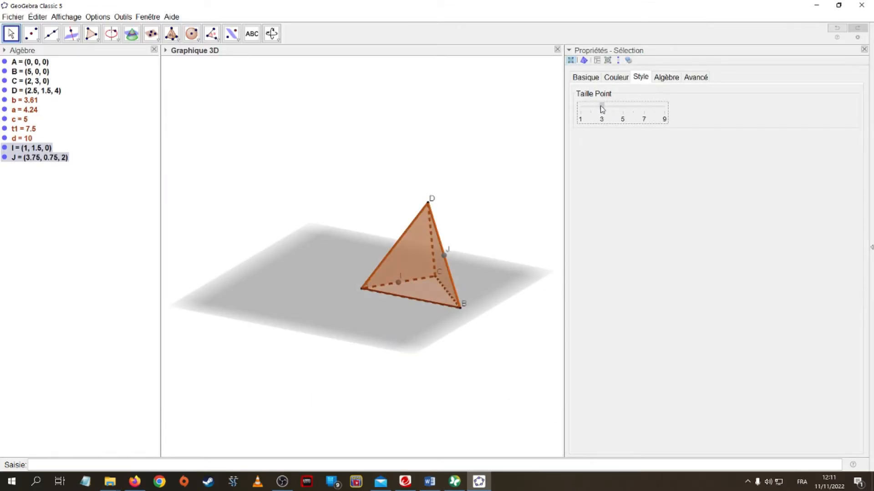
left_click(863, 49)
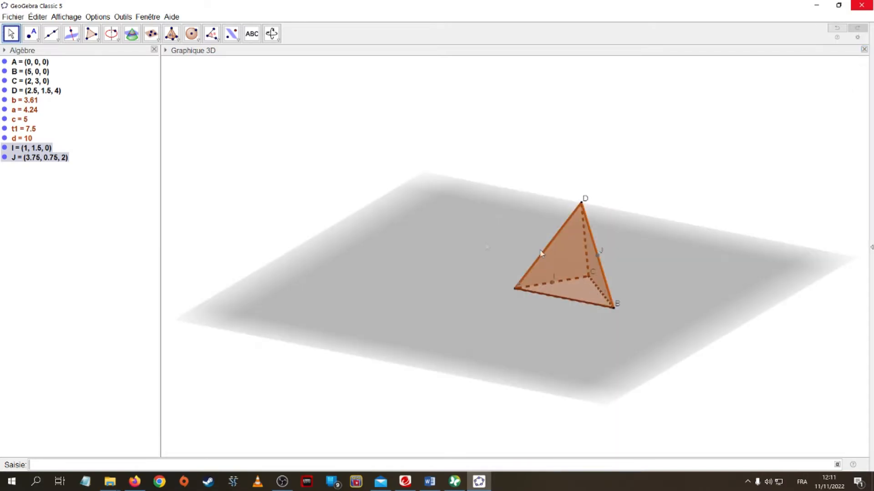
Deselect the points and switch to the browser to consult exercise 17
left_click(277, 123)
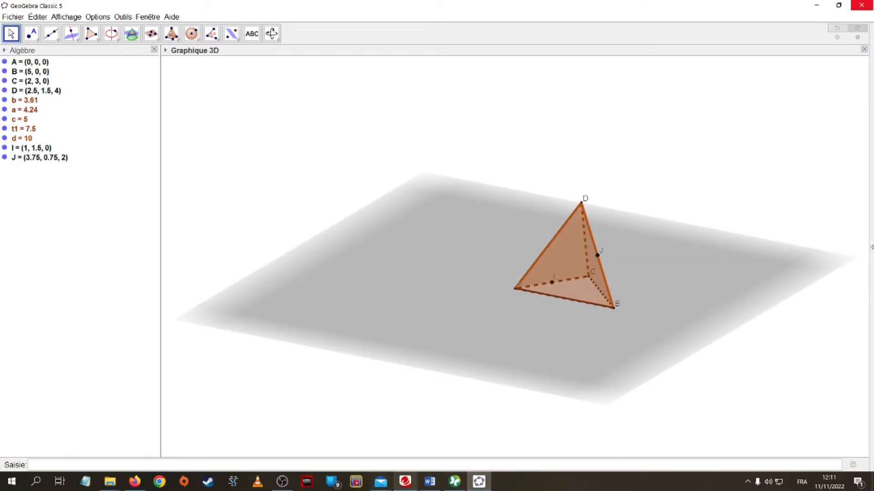
left_click(134, 481)
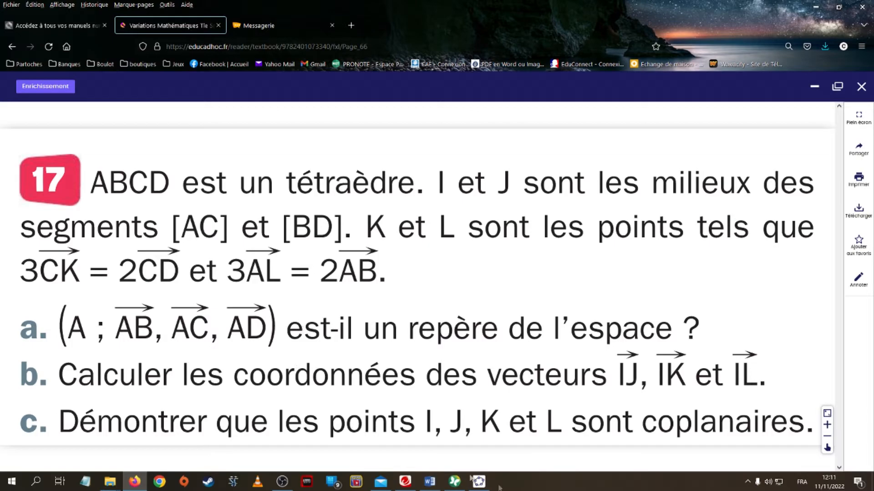
Return to GeoGebra and create point K at (7/3, 2, 8/3) from the input bar
mouse_move(431, 484)
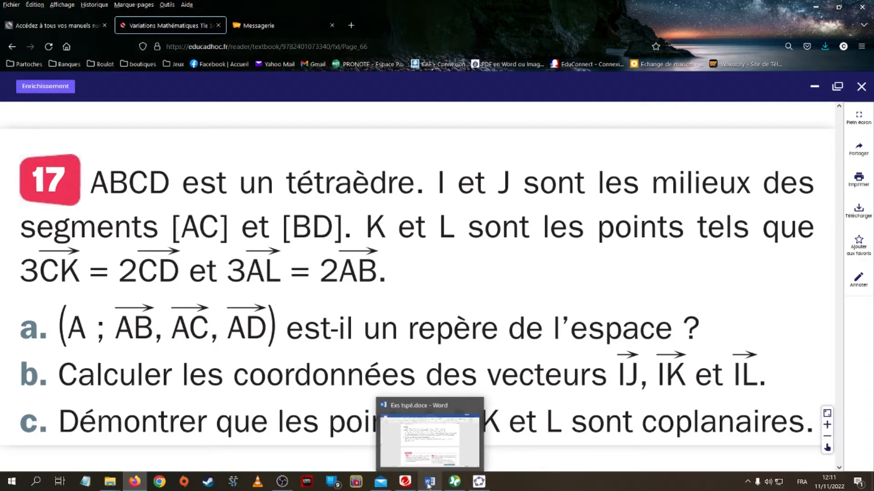
left_click(479, 482)
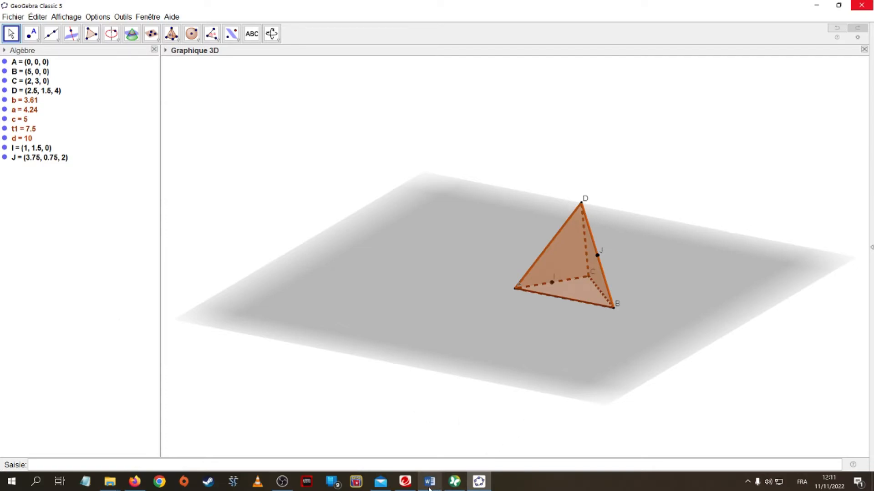
left_click(134, 487)
left_click(134, 487)
left_click(46, 465)
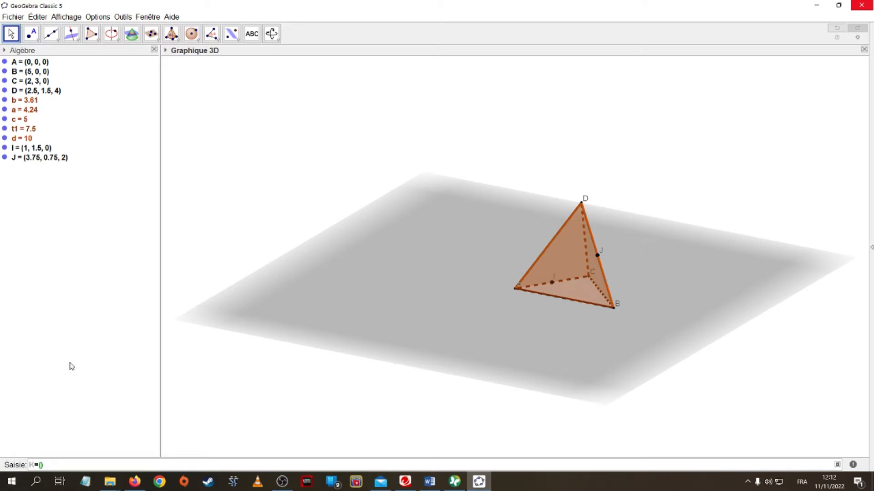
type("7/3")
type(",")
type("2,")
type("8/3")
key("Return")
Check the exercise in the browser and create point L at (10/3, 0, 0) from the input bar
mouse_move(810, 307)
left_mouse_down()
mouse_move(776, 314)
mouse_move(771, 357)
mouse_move(787, 309)
mouse_move(801, 363)
mouse_move(800, 292)
mouse_move(772, 300)
mouse_move(779, 310)
mouse_move(811, 307)
mouse_move(797, 312)
left_mouse_up()
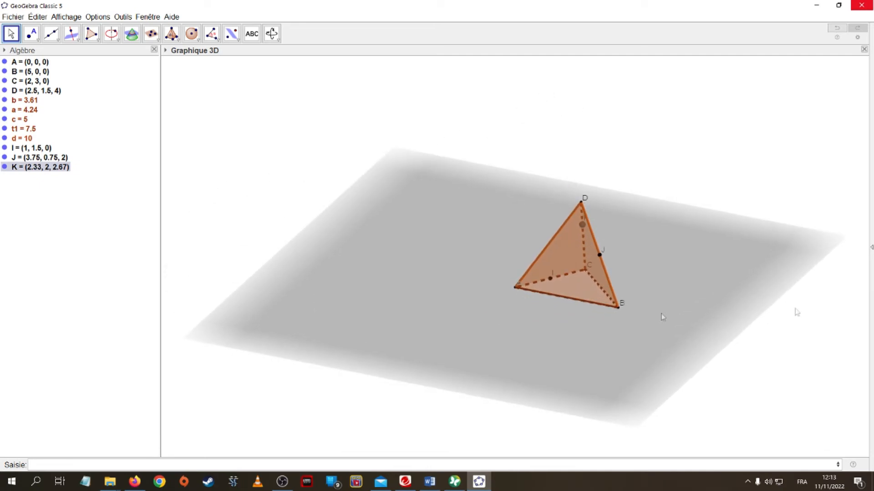
left_click(78, 464)
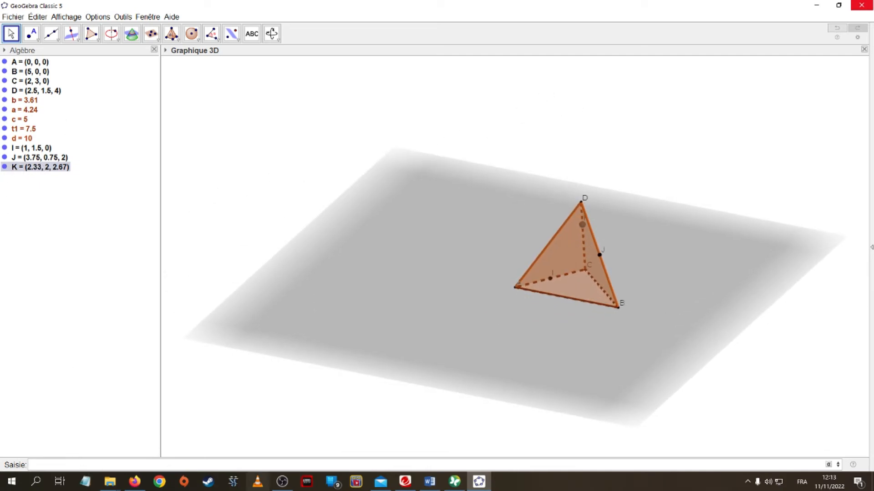
left_click(134, 481)
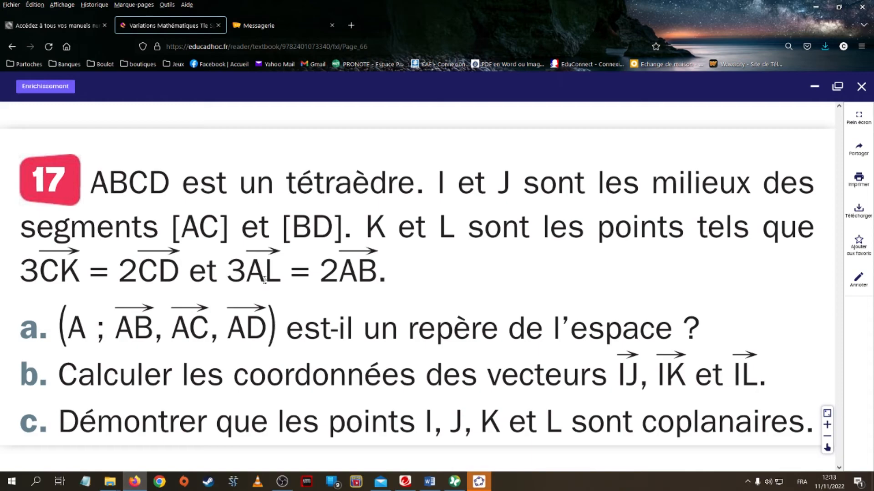
mouse_move(478, 480)
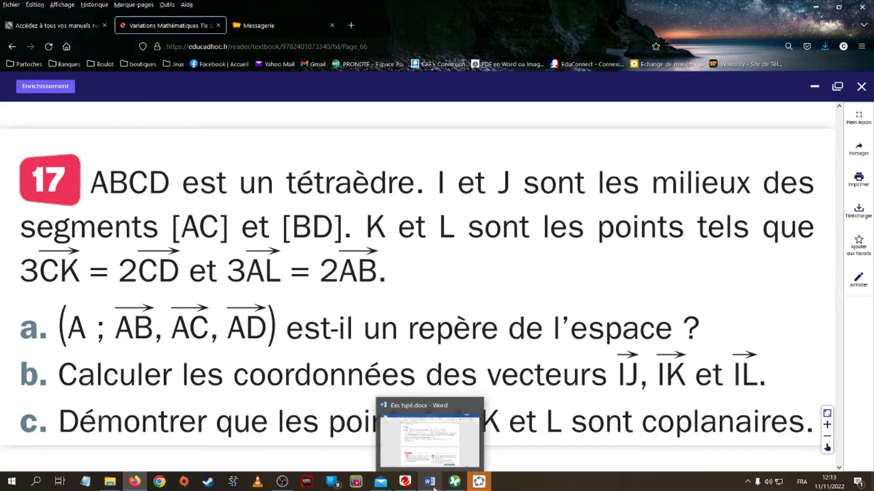
left_click(478, 481)
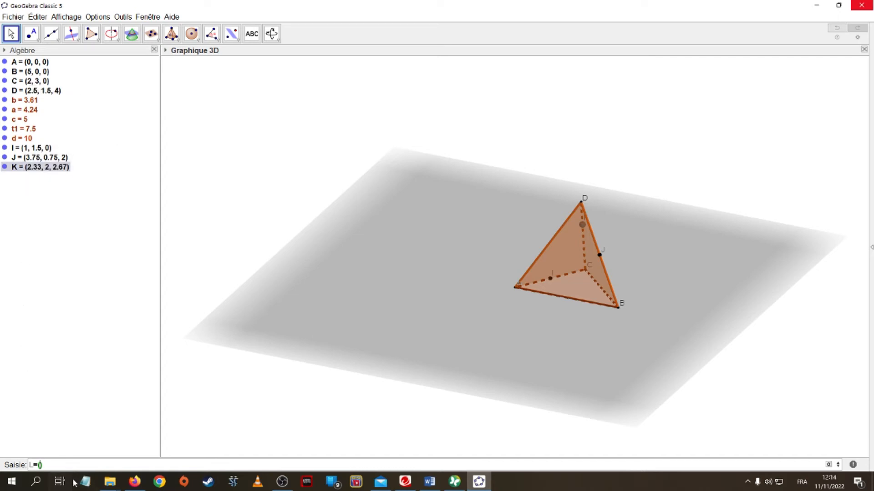
type("10/3")
type("0,0")
key("Return")
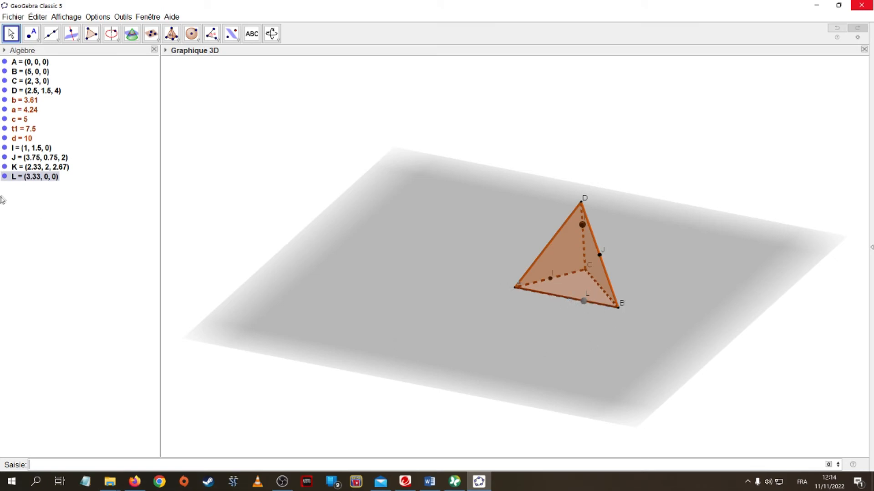
Set the point size of K and L to 3 and deselect them
right_click(35, 171)
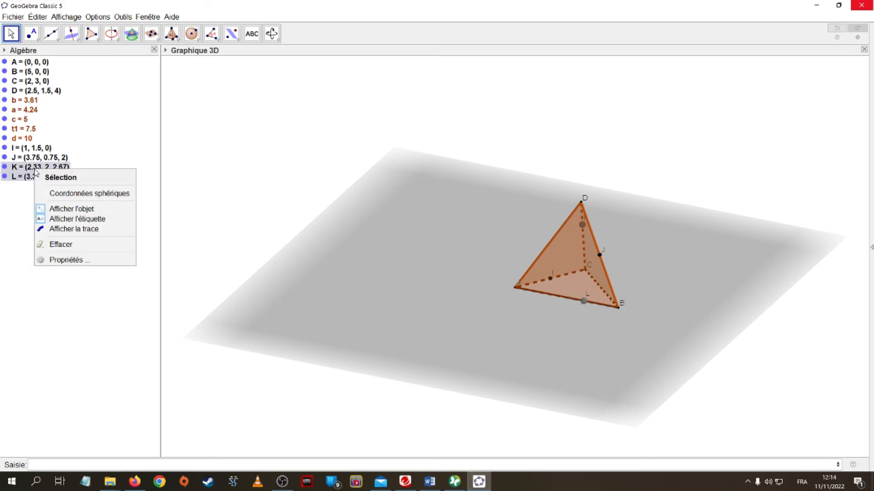
left_click(67, 260)
left_click(625, 107)
left_click_drag(626, 109, 605, 109)
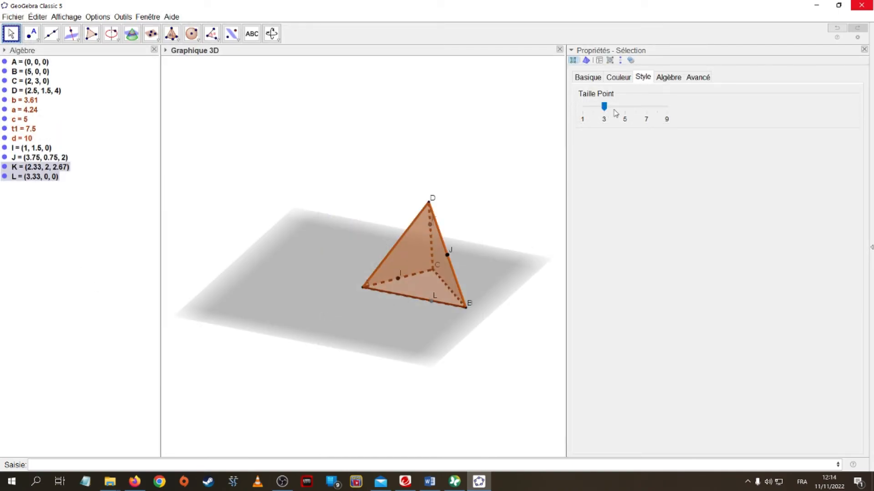
left_click(863, 50)
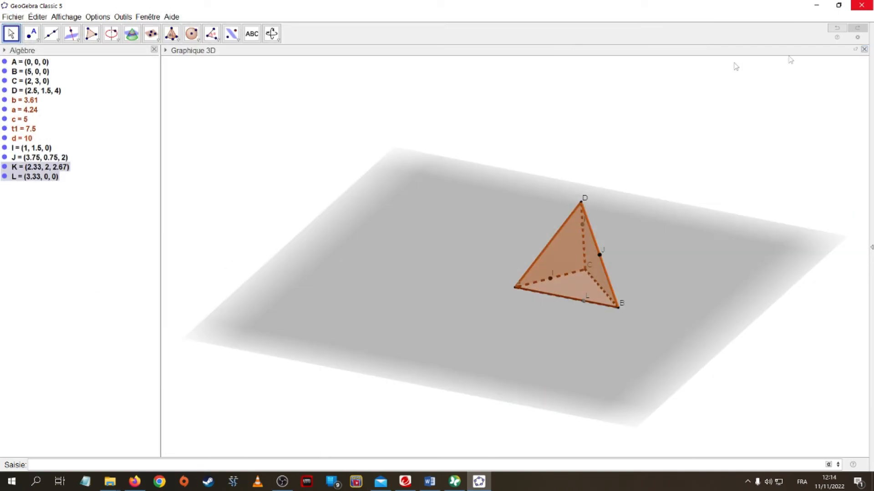
left_click(218, 124)
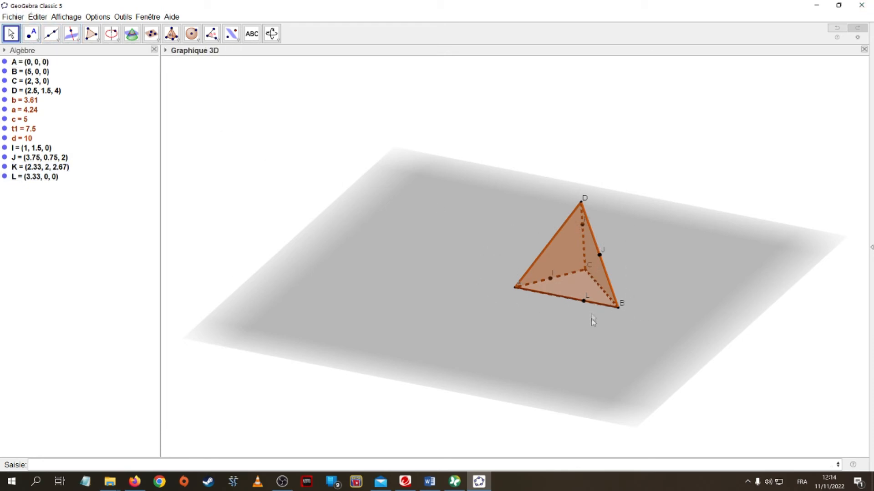
Create vectors IJ, IK and IL with the Vector tool
mouse_move(598, 337)
left_mouse_down()
mouse_move(579, 355)
mouse_move(550, 351)
mouse_move(538, 323)
mouse_move(569, 313)
mouse_move(596, 336)
left_mouse_up()
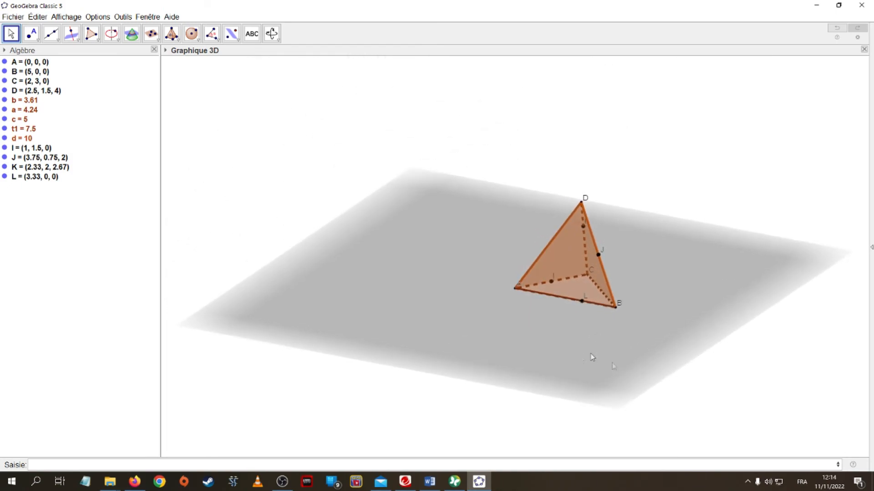
left_click(135, 483)
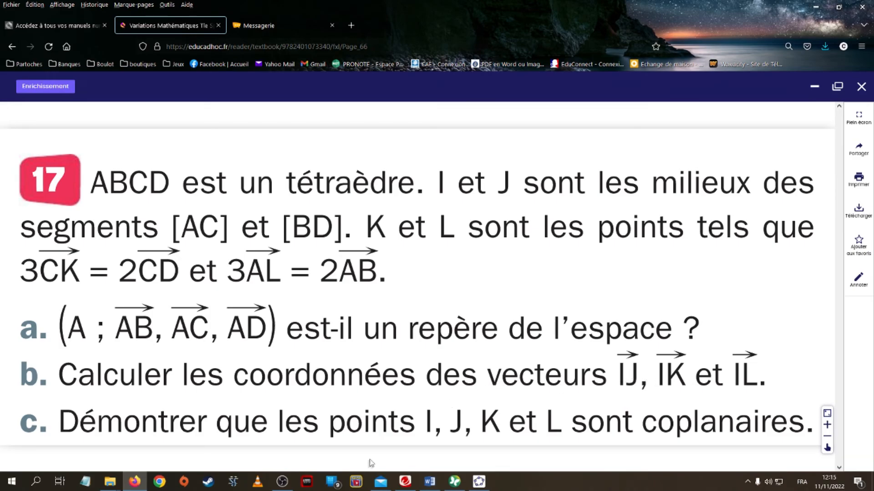
left_click(478, 481)
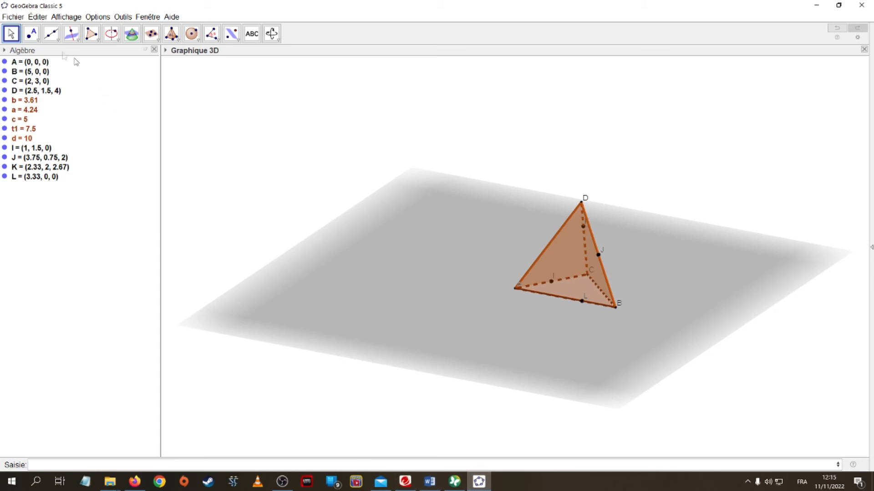
left_click(58, 41)
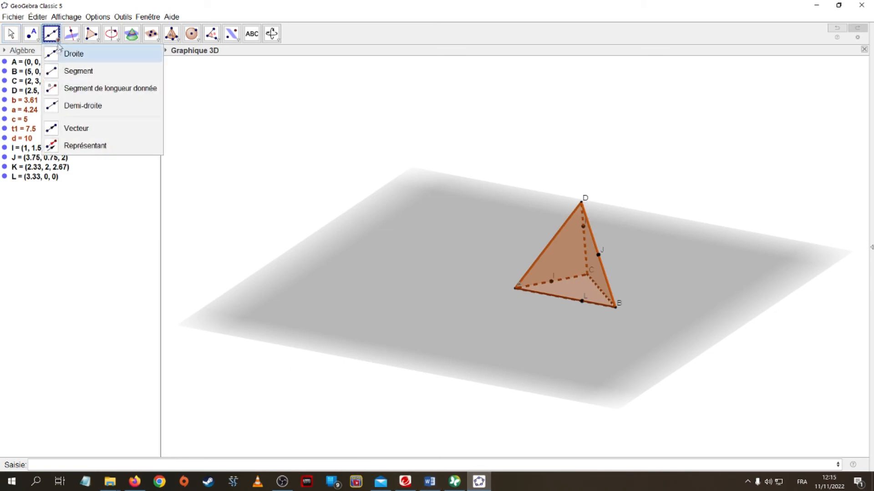
left_click(53, 129)
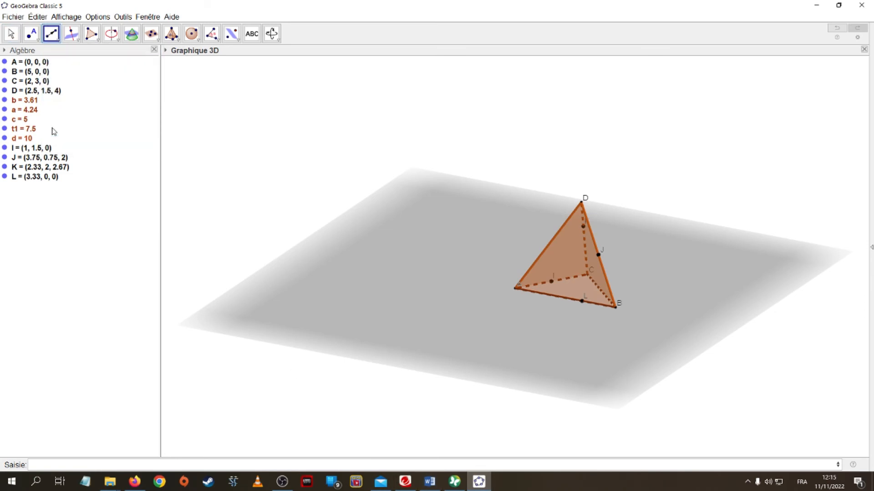
left_click(551, 282)
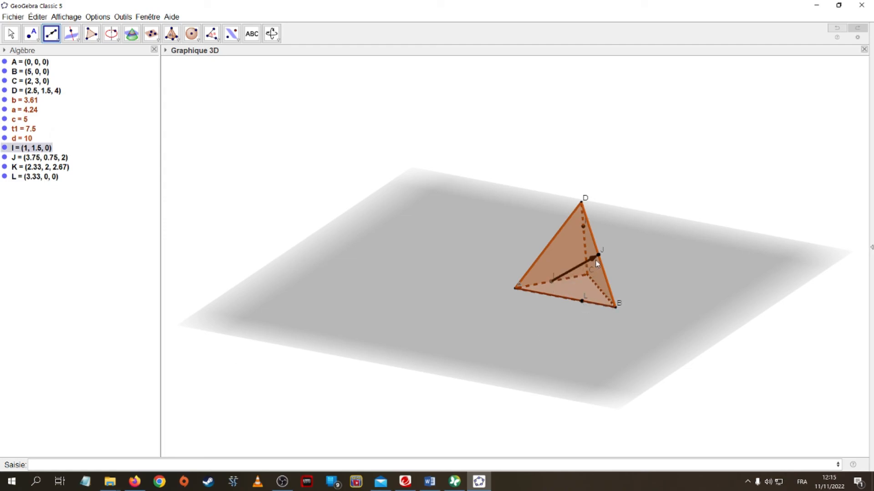
left_click(596, 271)
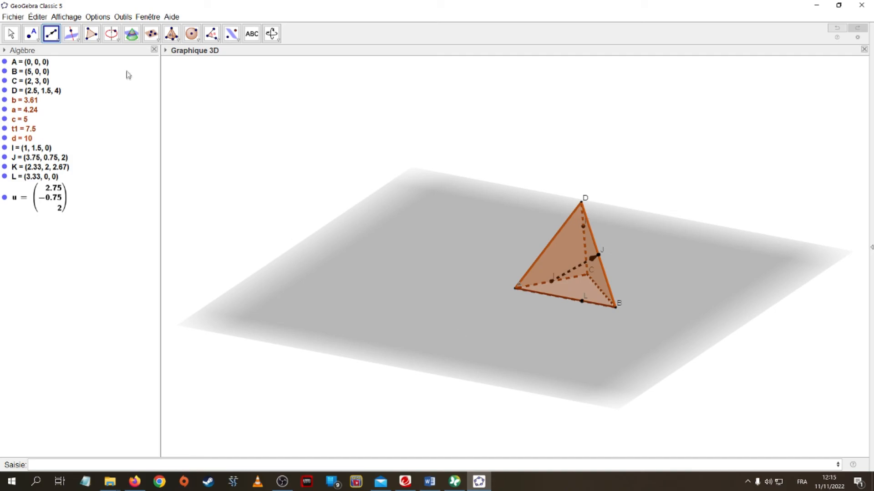
left_click(552, 283)
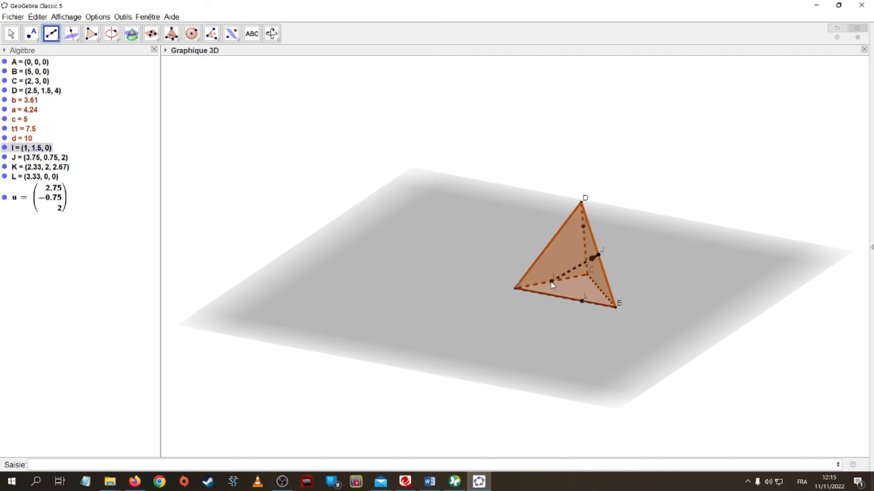
left_click(582, 227)
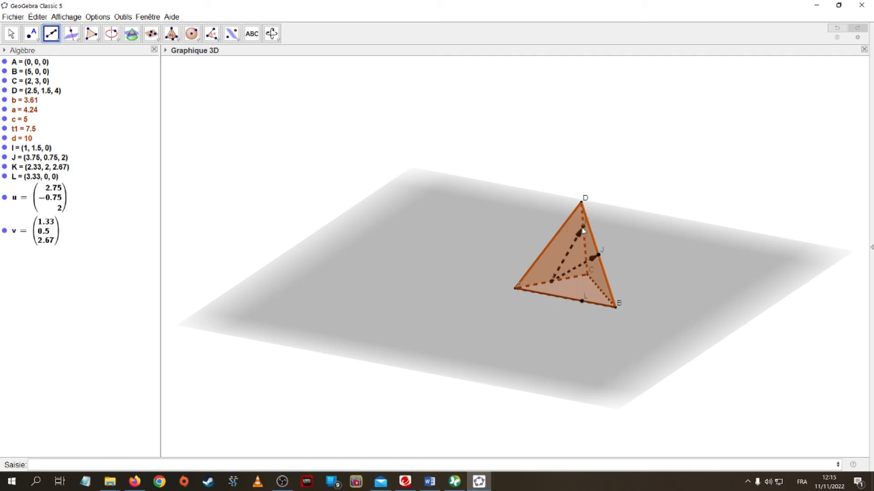
left_click(552, 284)
left_click(584, 303)
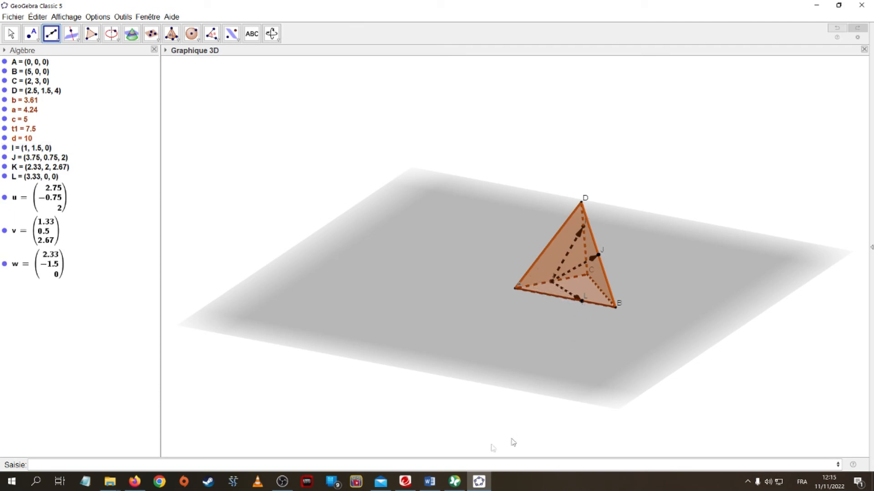
Colour the vector from I to L blue
left_click(11, 34)
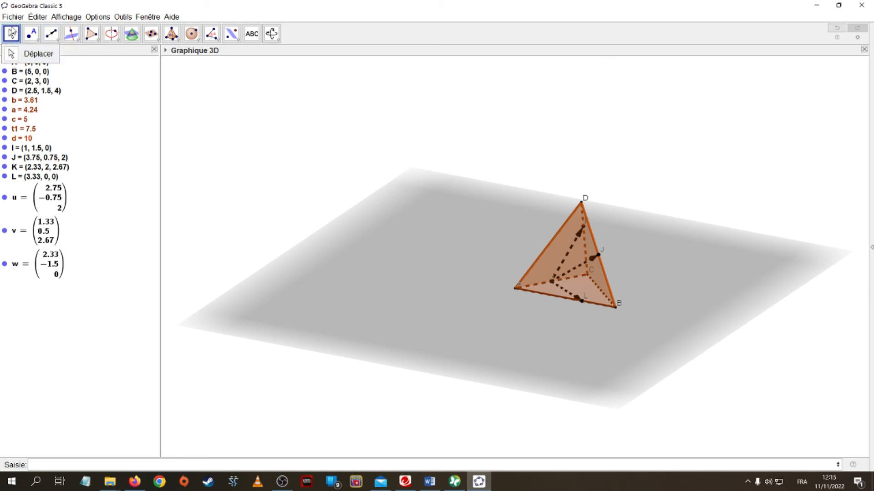
right_click(568, 296)
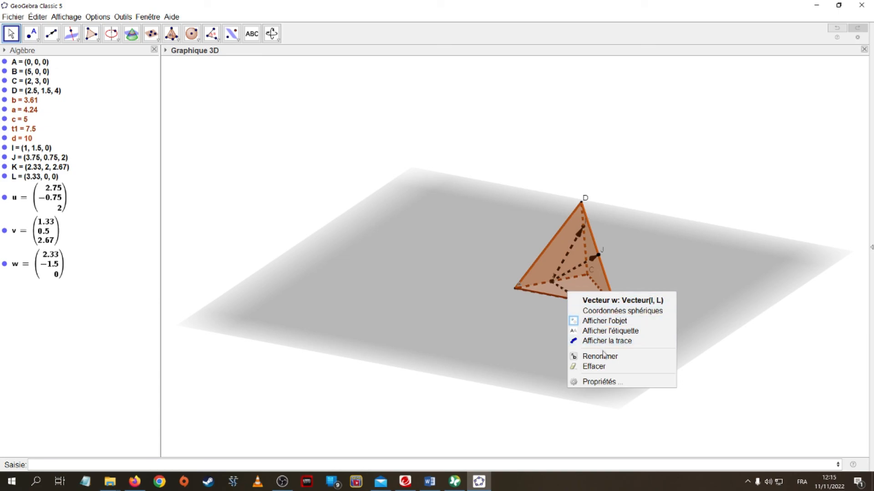
left_click(607, 382)
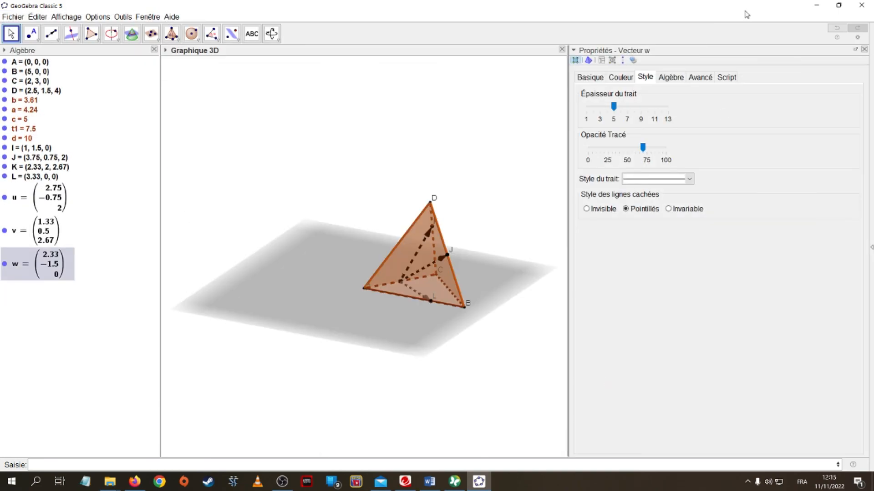
left_click(626, 78)
left_click(594, 96)
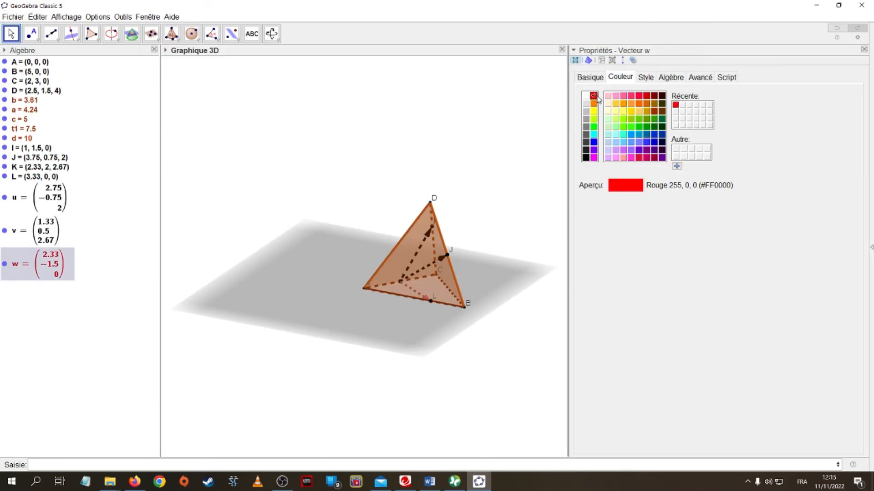
left_click(593, 142)
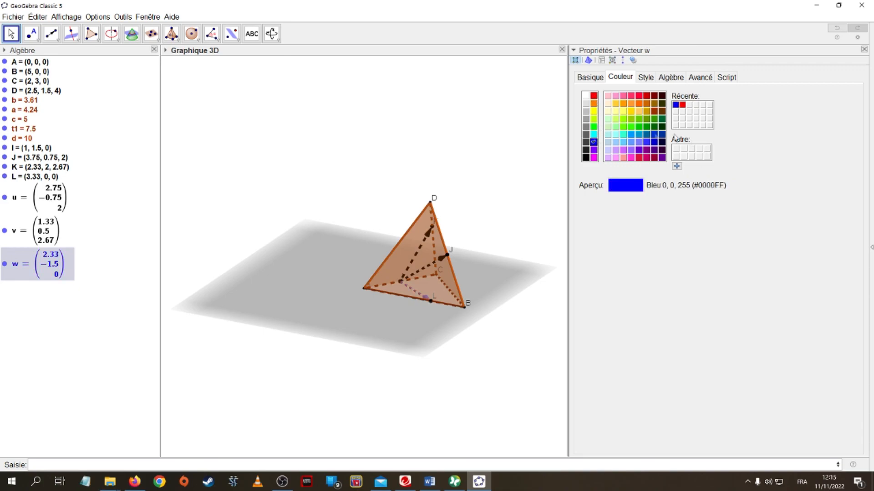
left_click(864, 49)
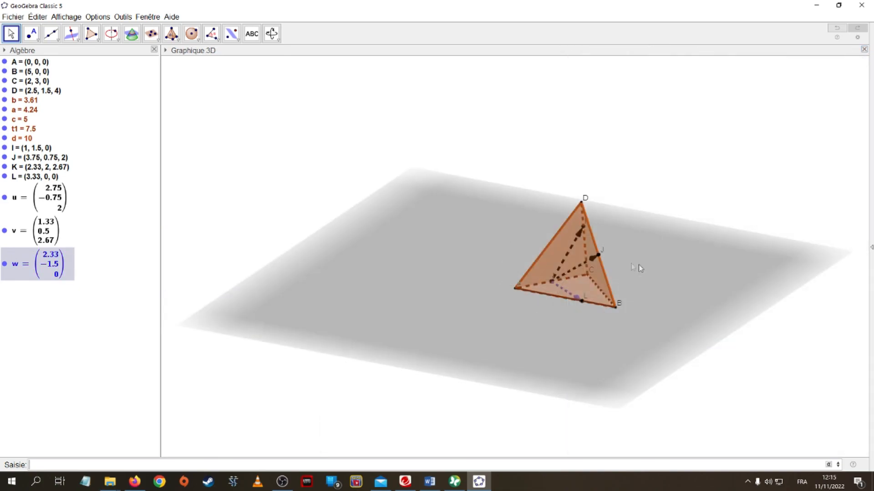
Colour the vectors IJ and IK blue as well
left_click(581, 266)
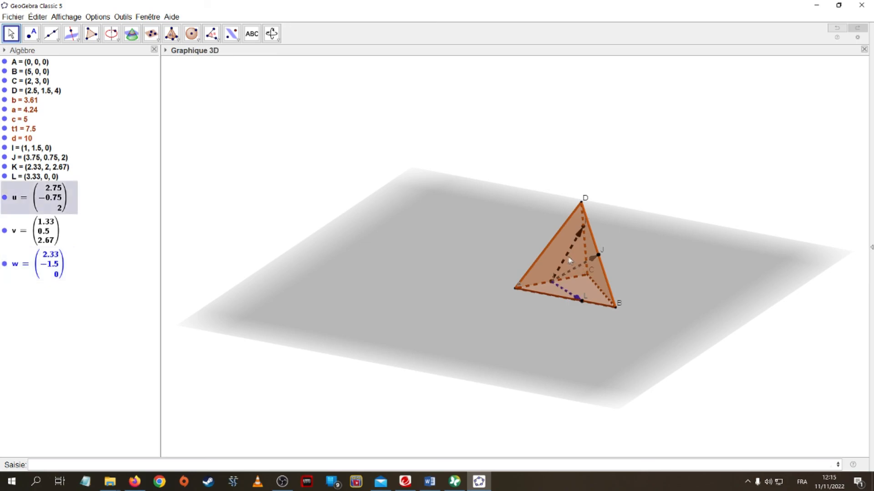
right_click(577, 266)
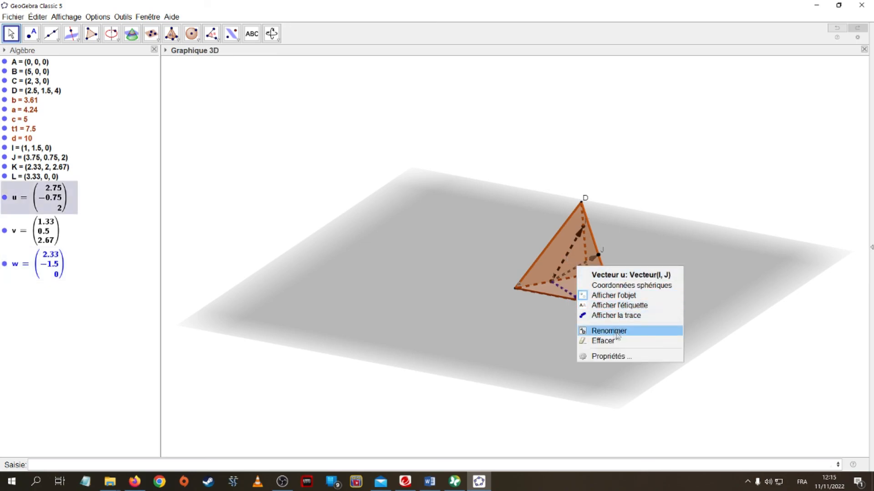
left_click(610, 356)
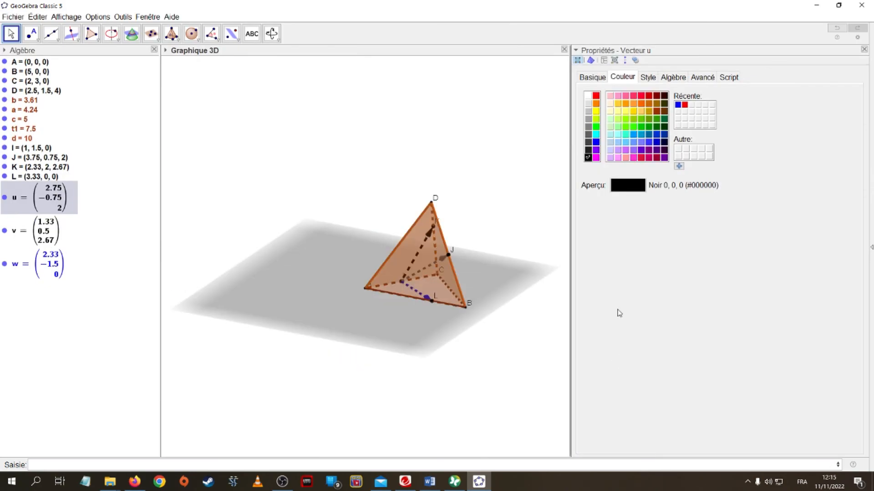
left_click(595, 142)
left_click(864, 49)
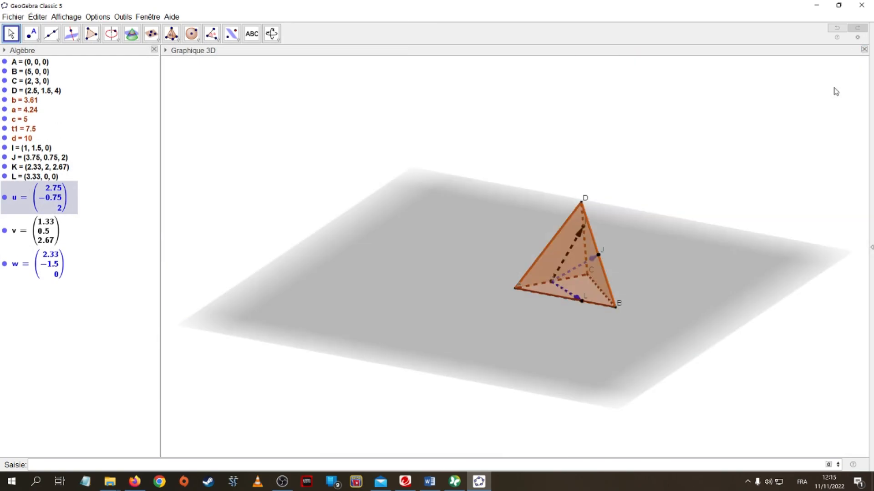
right_click(570, 248)
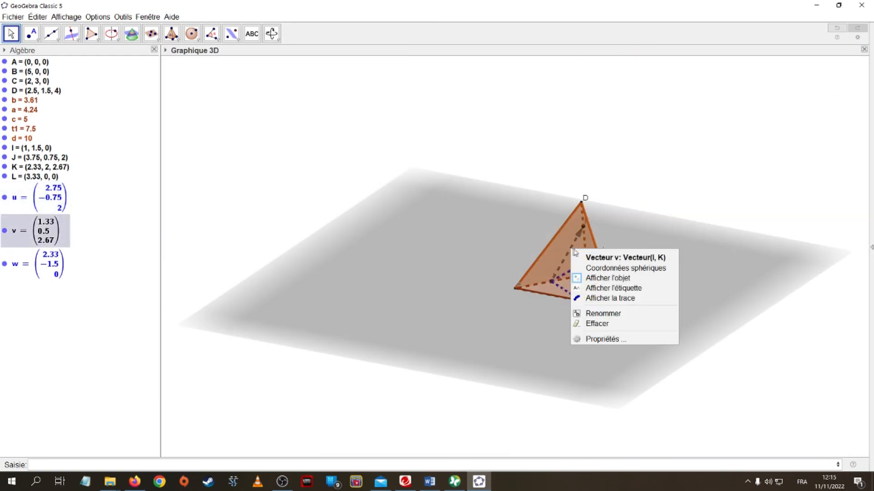
left_click(604, 340)
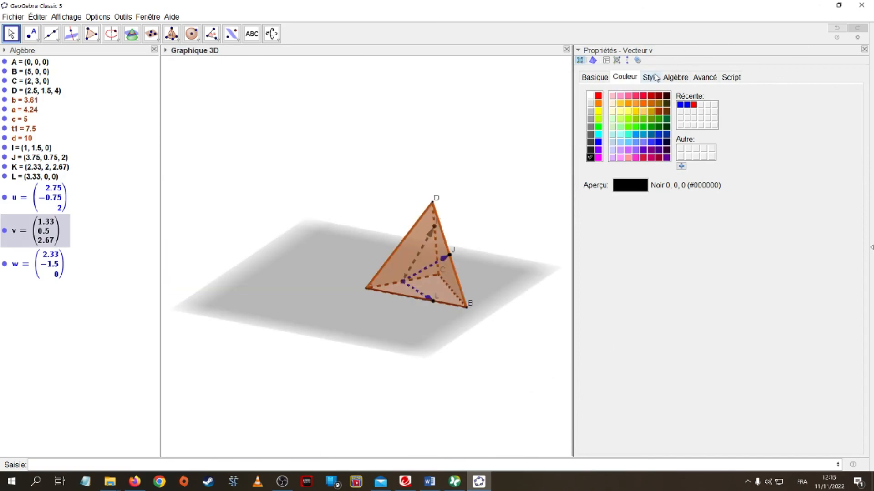
left_click(679, 105)
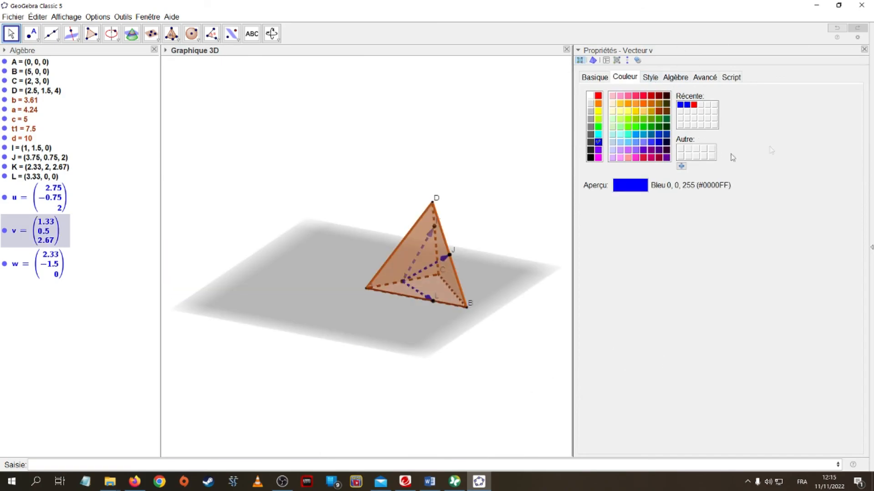
left_click(864, 50)
right_click(627, 234)
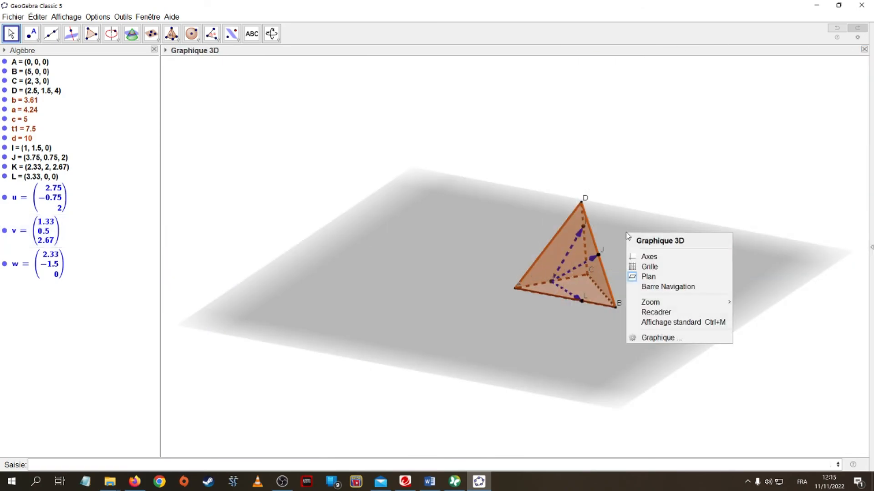
mouse_move(611, 172)
right_mouse_down()
mouse_move(632, 184)
mouse_move(646, 168)
mouse_move(633, 154)
mouse_move(610, 158)
mouse_move(610, 195)
mouse_move(620, 182)
right_mouse_up()
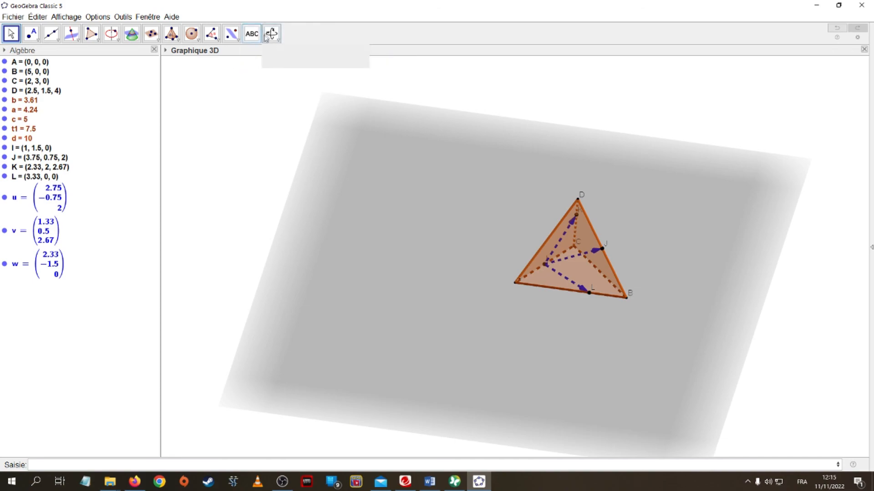
right_click_drag(471, 301, 450, 300)
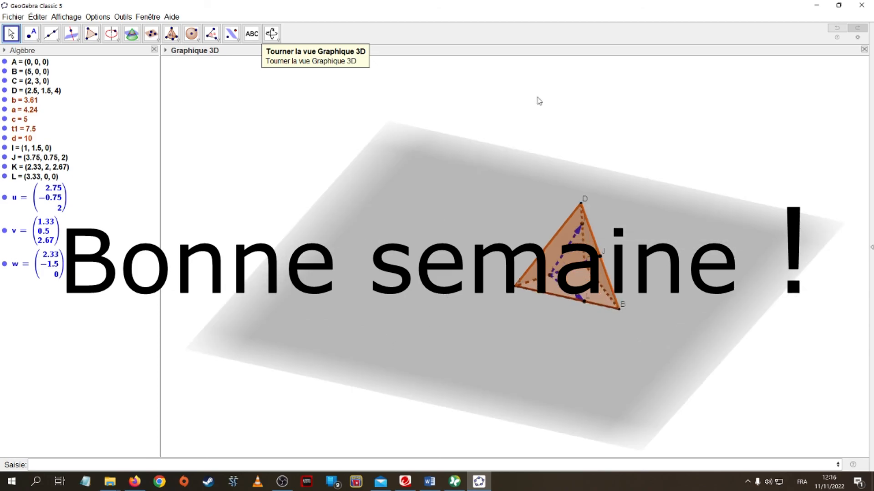